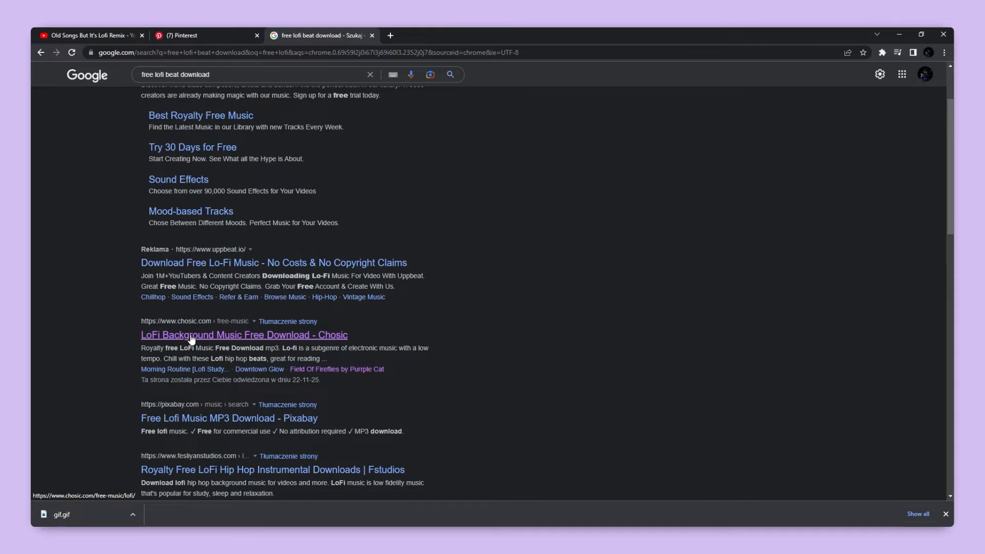
# - Preview the LoFi Chill track "When I Was A Boy" on Chosic and download it for free
pyautogui.scroll(-3, 187, 245)
pyautogui.click(222, 304)
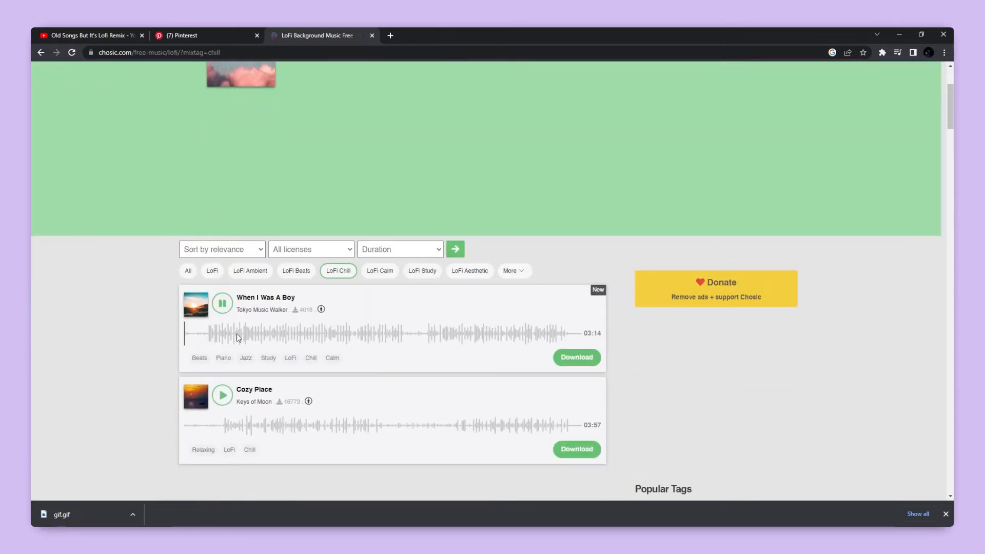
pyautogui.click(229, 333)
pyautogui.click(330, 332)
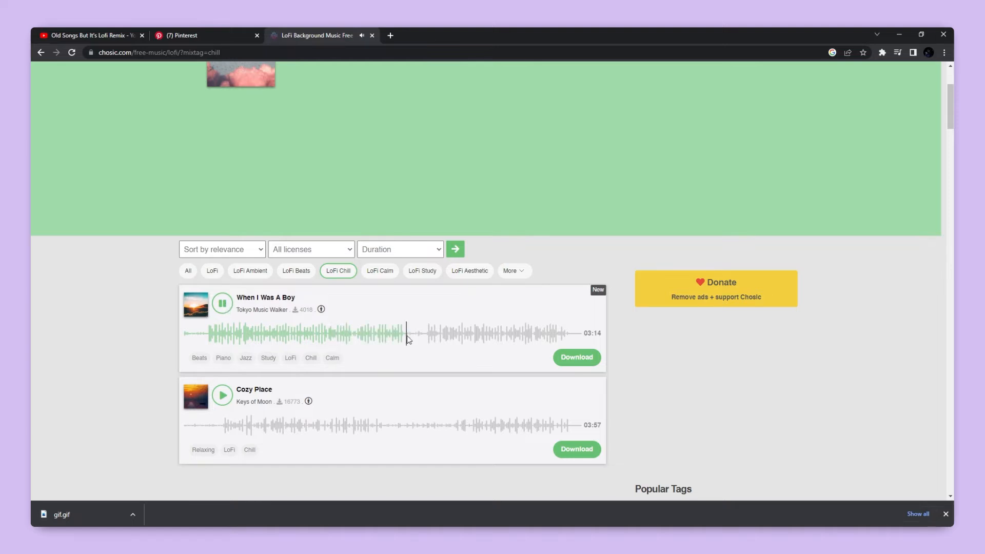
pyautogui.click(441, 335)
pyautogui.click(577, 358)
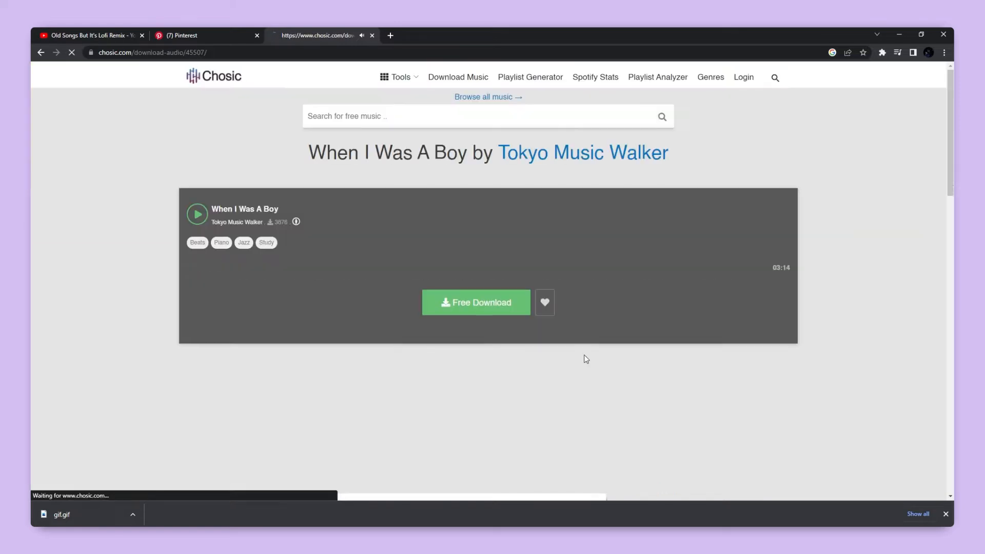
pyautogui.click(452, 308)
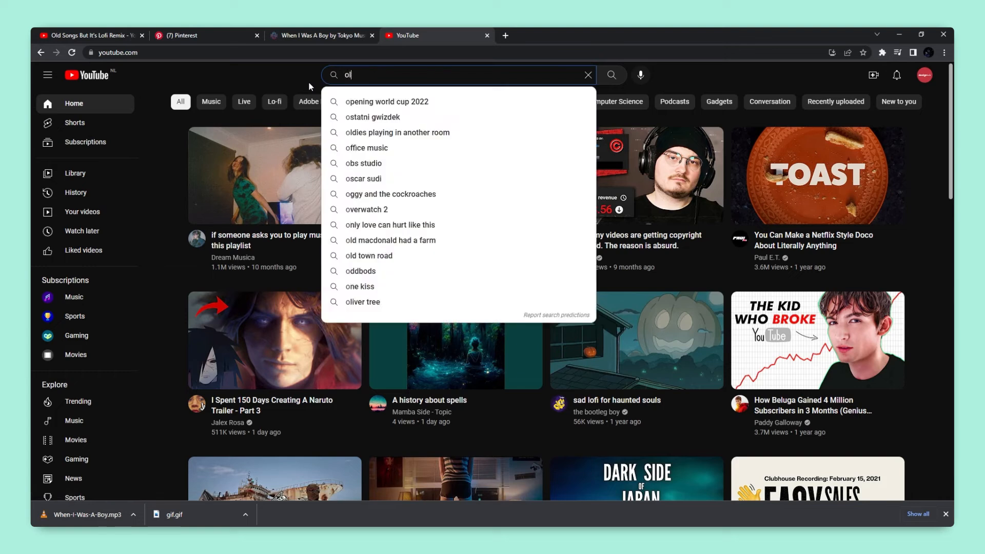
# - Search YouTube for "old film grain overal"
pyautogui.write('ld ')
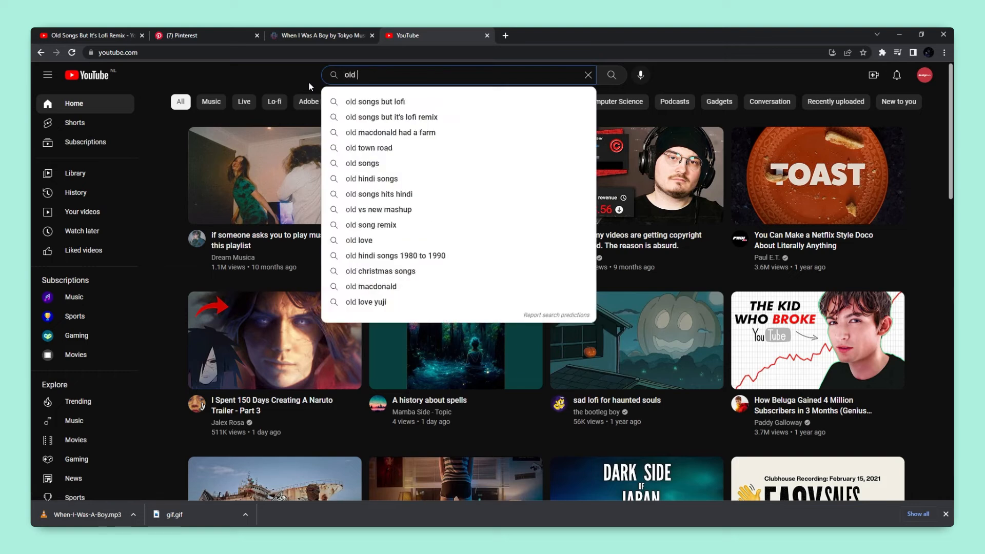
pyautogui.write('film gr')
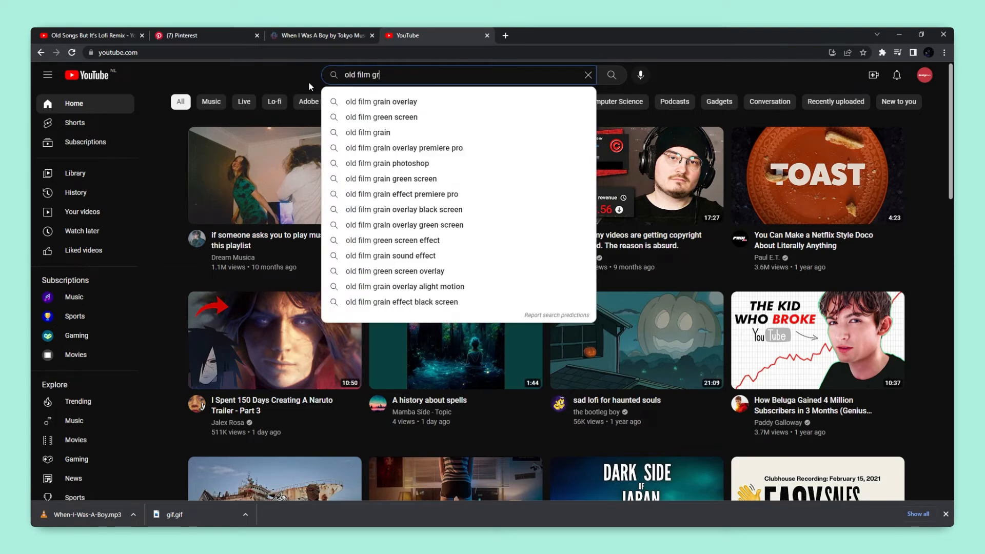
pyautogui.write('ain overal')
pyautogui.press('Return')
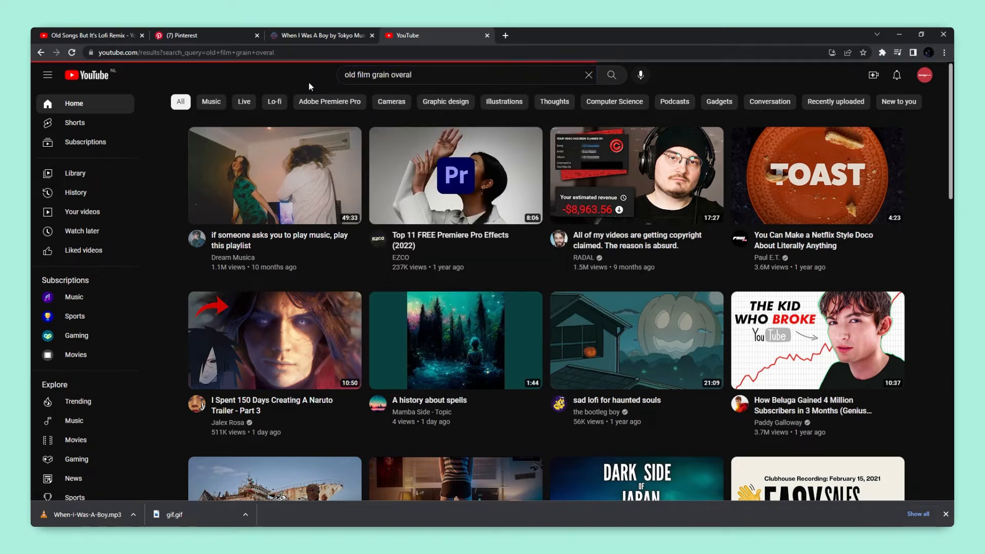
# - Open the "old film grain overlay | dust, hairs and scratches" video from the results and pause it
pyautogui.scroll(-7, 185, 204)
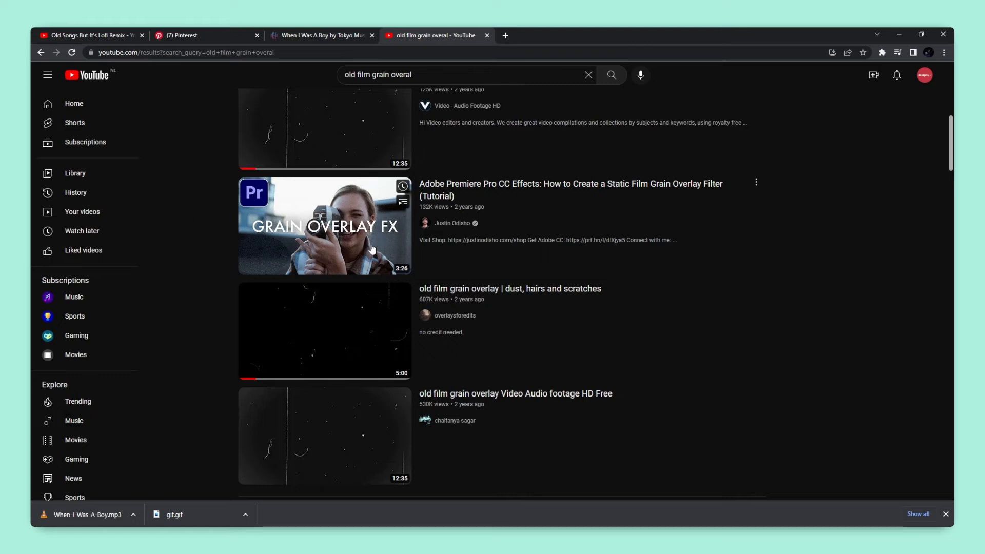
pyautogui.click(352, 330)
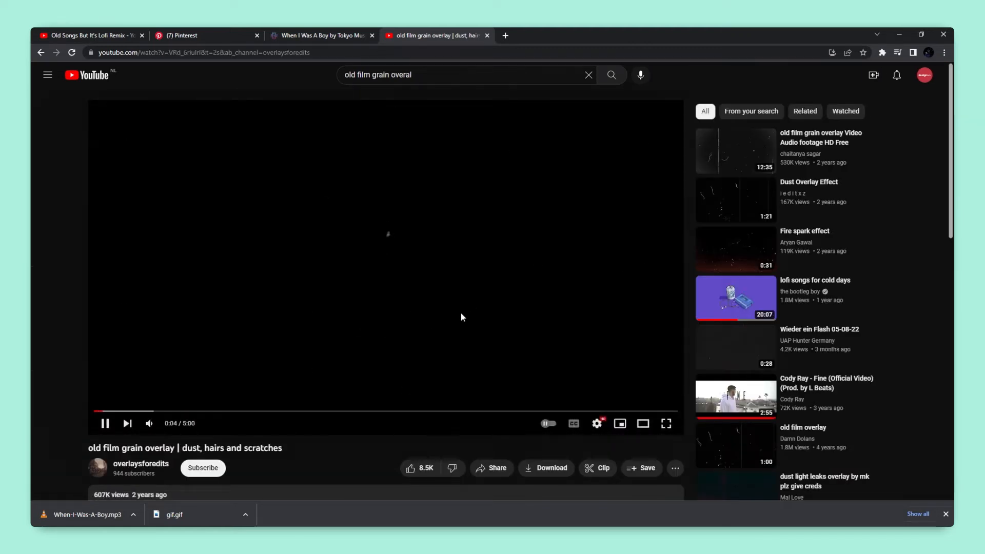
pyautogui.click(460, 313)
# - Search the web for "youtube download" in a new tab and open the SaveFrom.net downloader
pyautogui.click(506, 35)
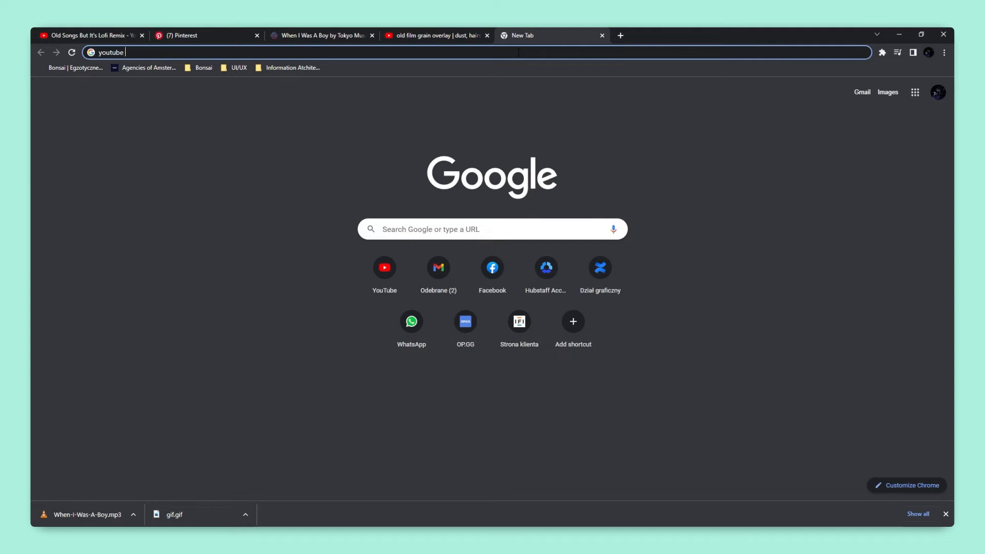
pyautogui.write('youtube download')
pyautogui.press('Return')
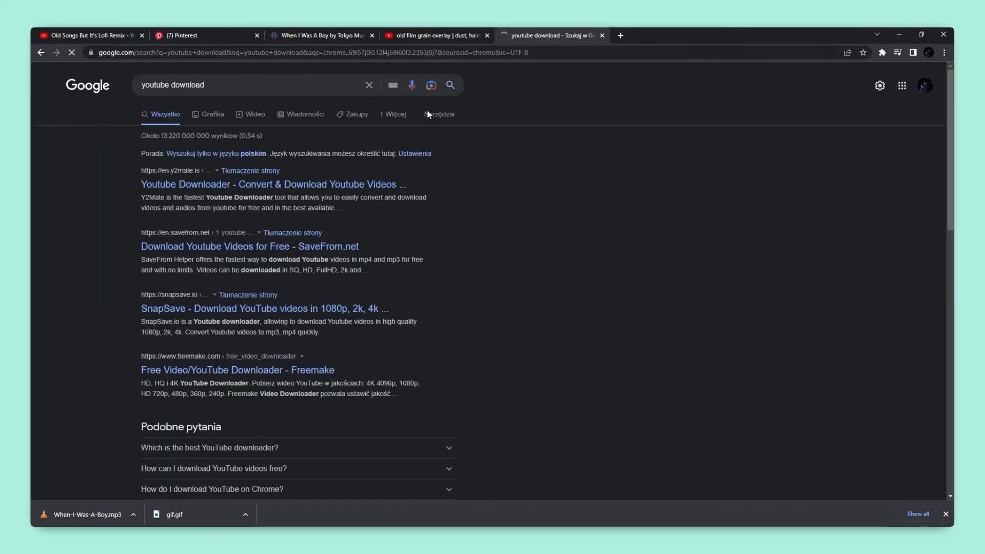
pyautogui.click(196, 240)
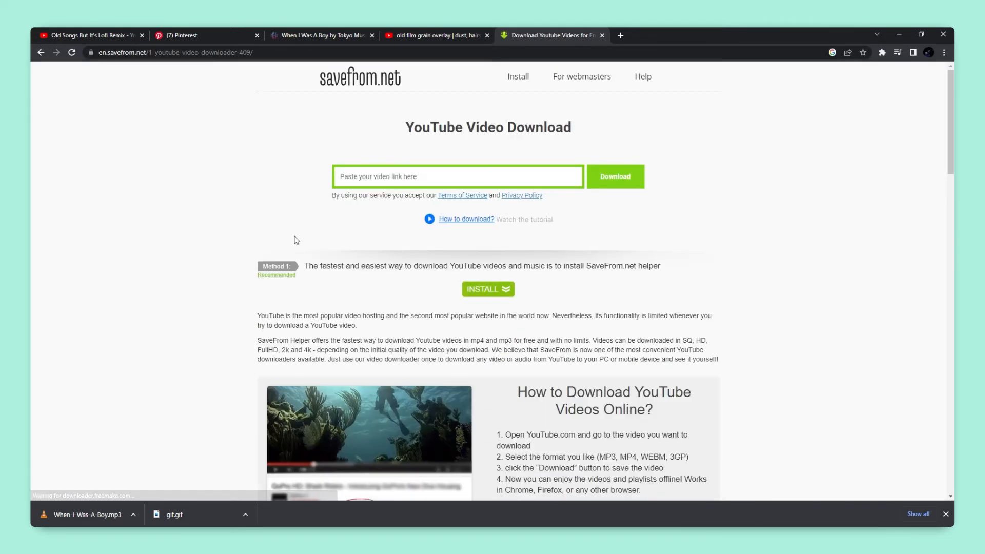
# - Paste the film grain overlay video's link into the SaveFrom.net downloader and download the video
pyautogui.click(411, 176)
pyautogui.hotkey('ctrl', 'v')
pyautogui.click(633, 180)
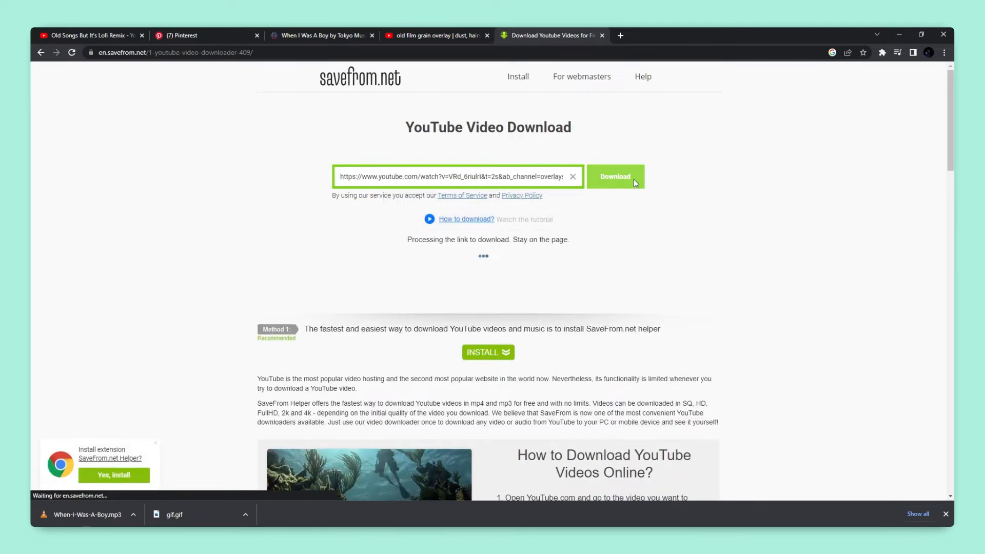
pyautogui.moveTo(595, 290)
pyautogui.click(588, 321)
pyautogui.click(588, 323)
pyautogui.rightClick(534, 274)
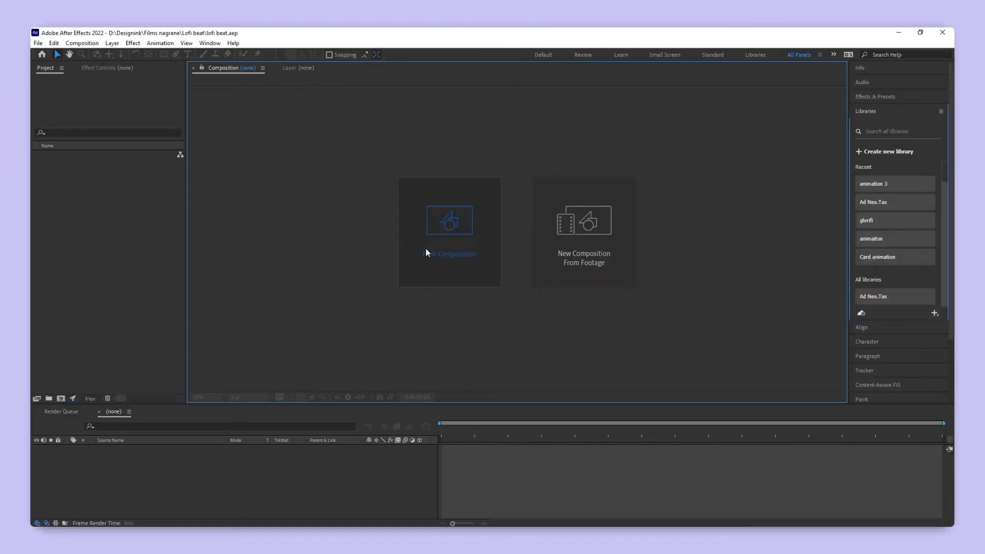
# - Switch to After Effects and create a new composition 1920 px wide and 1080 px high
pyautogui.click(429, 252)
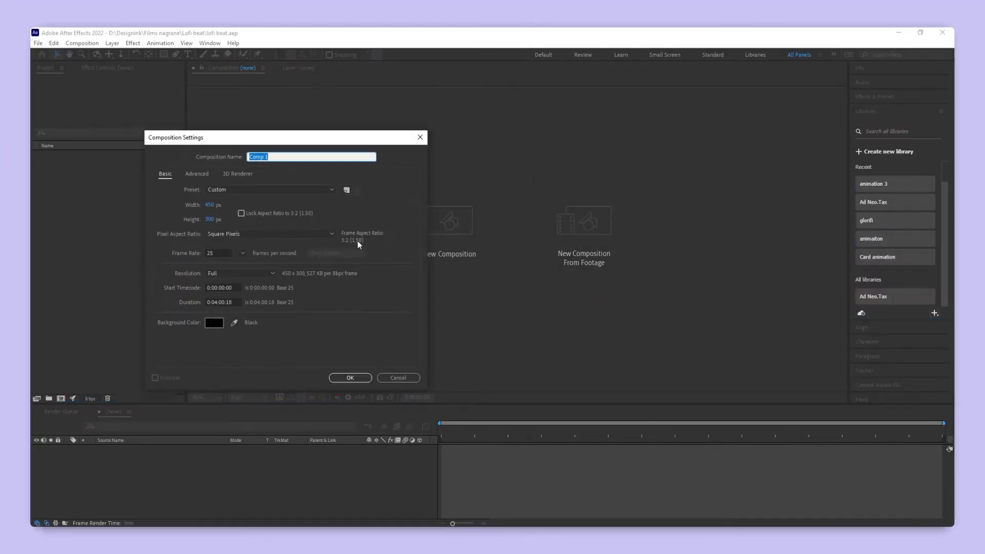
pyautogui.click(212, 206)
pyautogui.write('1920')
pyautogui.press('Tab')
pyautogui.write('1080')
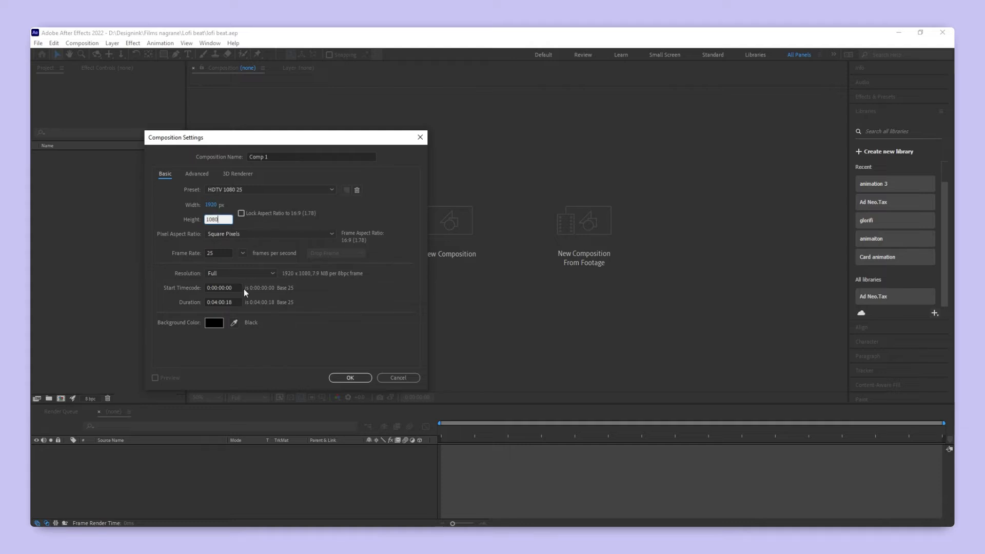
pyautogui.click(349, 377)
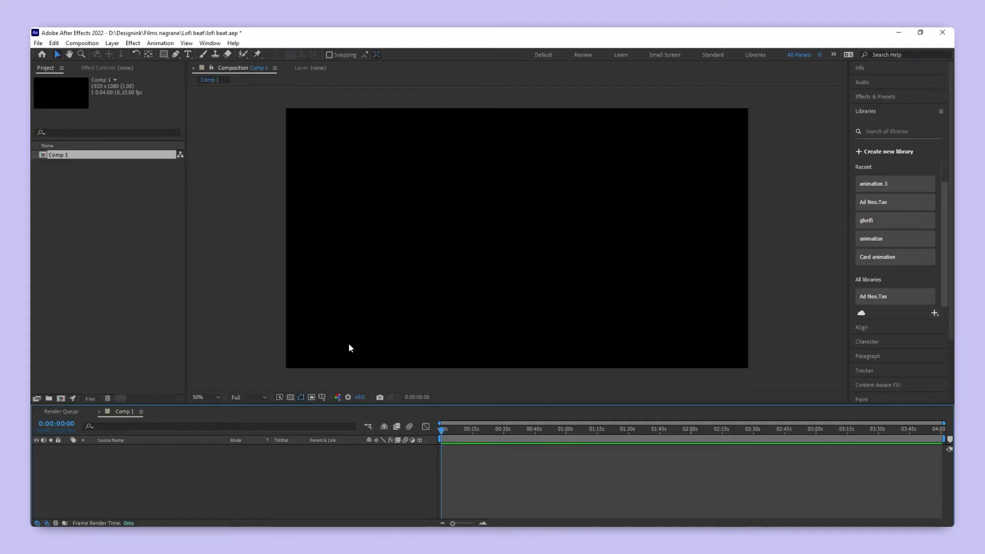
# - Import When-I-Was-A-Boy.mp3, videoplayback.mp4 and gif.gif, and place the GIF in the centre of the composition
pyautogui.click(142, 257)
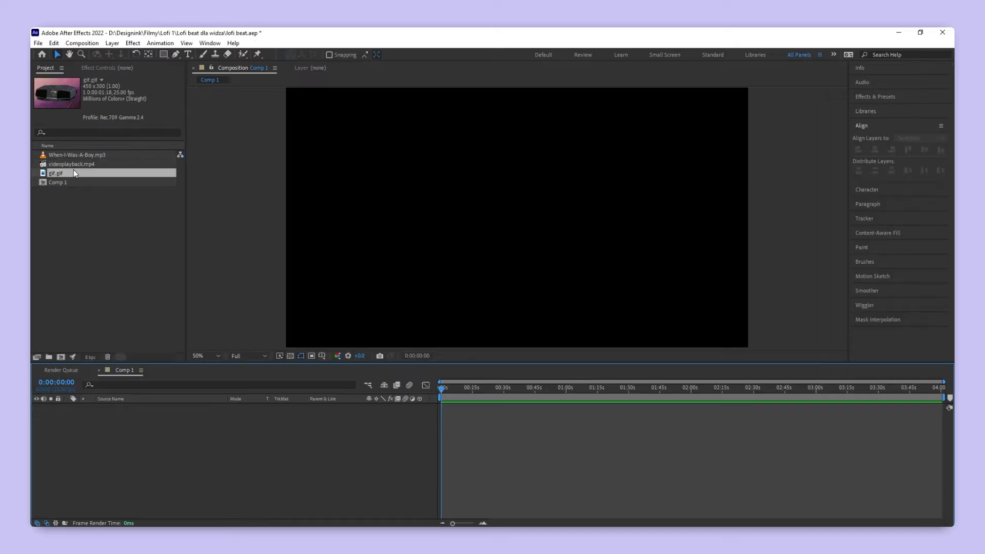
pyautogui.moveTo(73, 172); pyautogui.dragTo(534, 199)
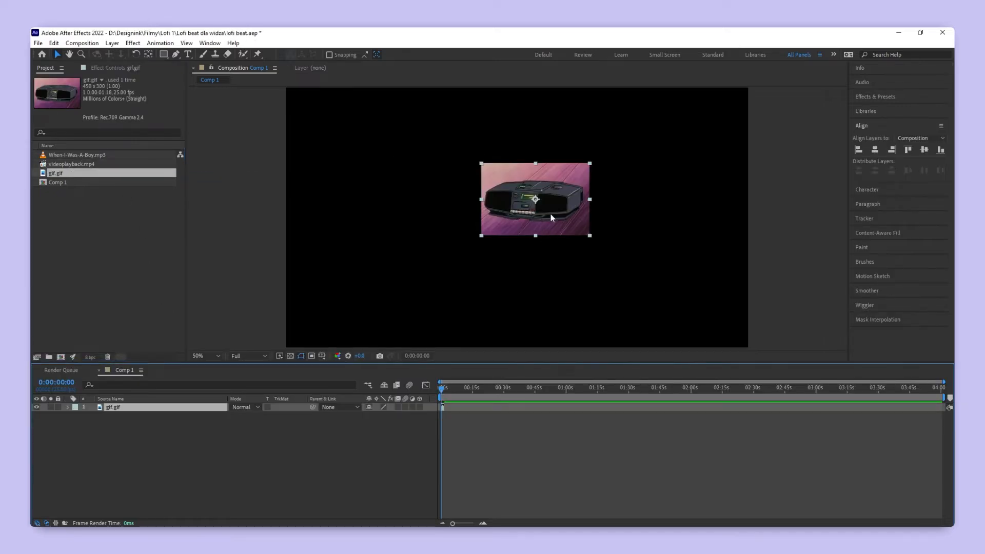
pyautogui.click(925, 149)
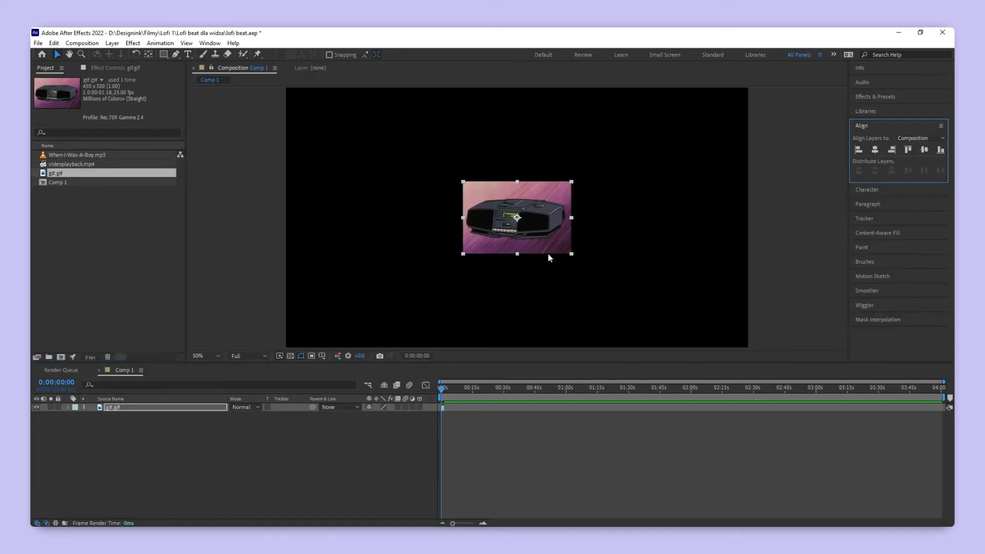
pyautogui.moveTo(517, 253); pyautogui.dragTo(516, 267)
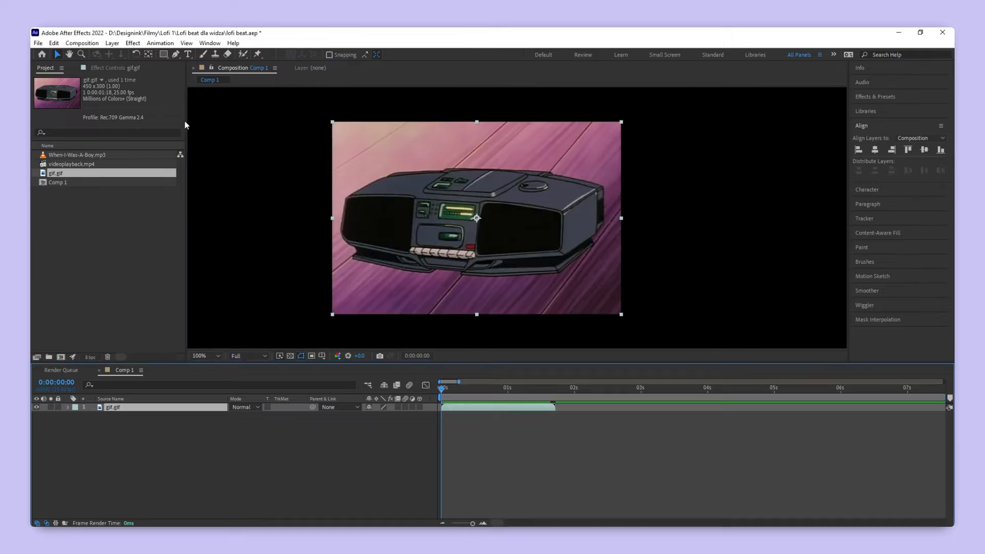
# - Trace a Pen tool mask around the boombox in gif.gif to cut it out from its background
pyautogui.click(176, 54)
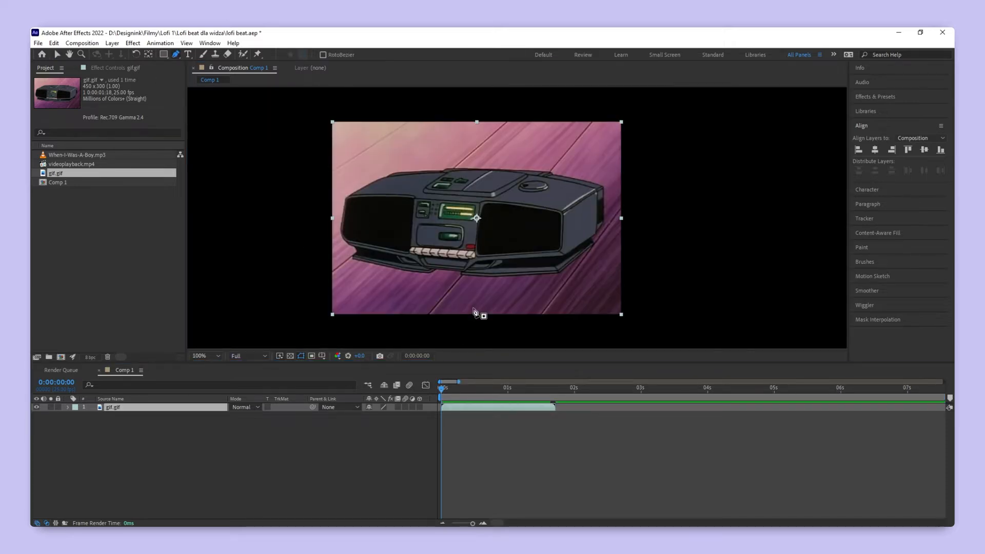
pyautogui.scroll(1, 568, 274)
pyautogui.scroll(1, 568, 273)
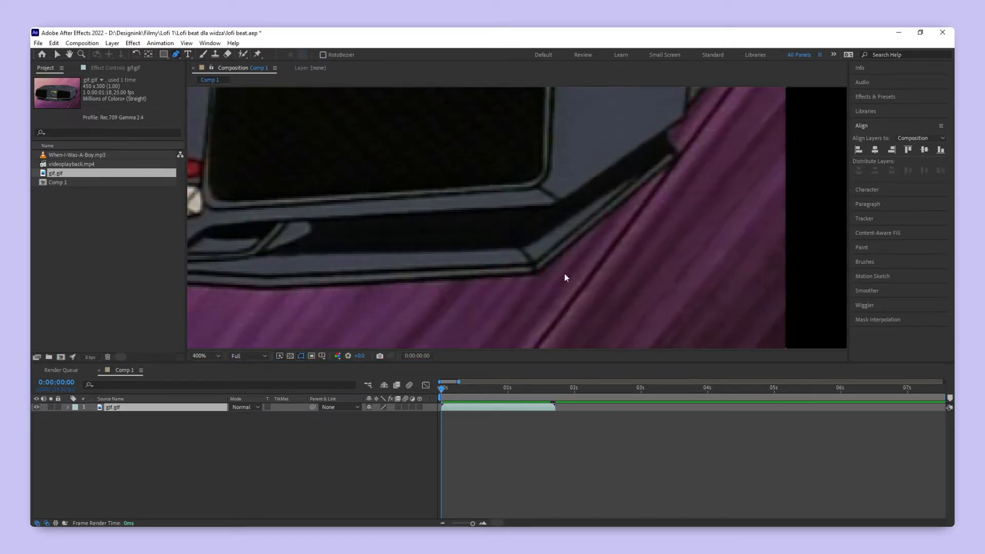
pyautogui.scroll(1, 564, 277)
pyautogui.moveTo(624, 169); pyautogui.dragTo(640, 154)
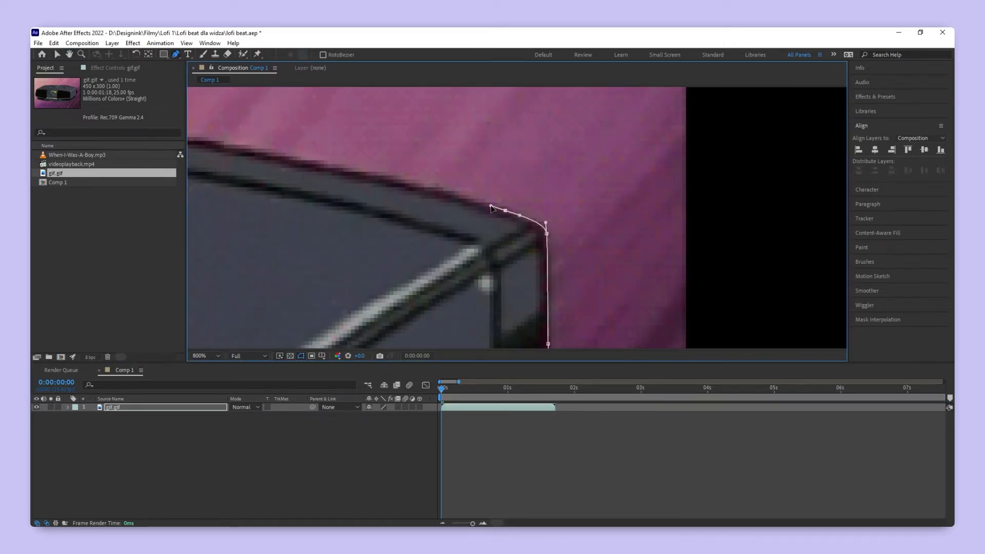
pyautogui.click(407, 154)
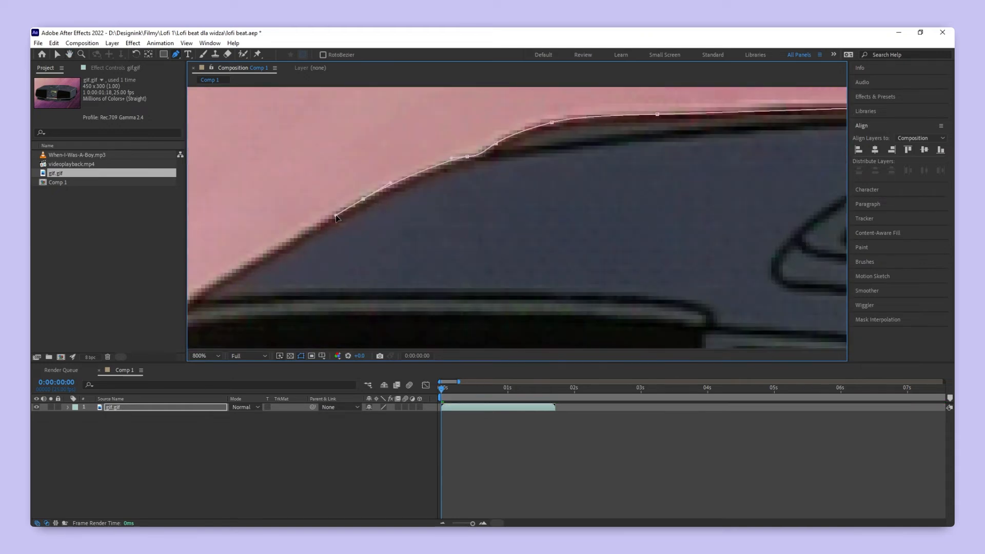
pyautogui.click(398, 229)
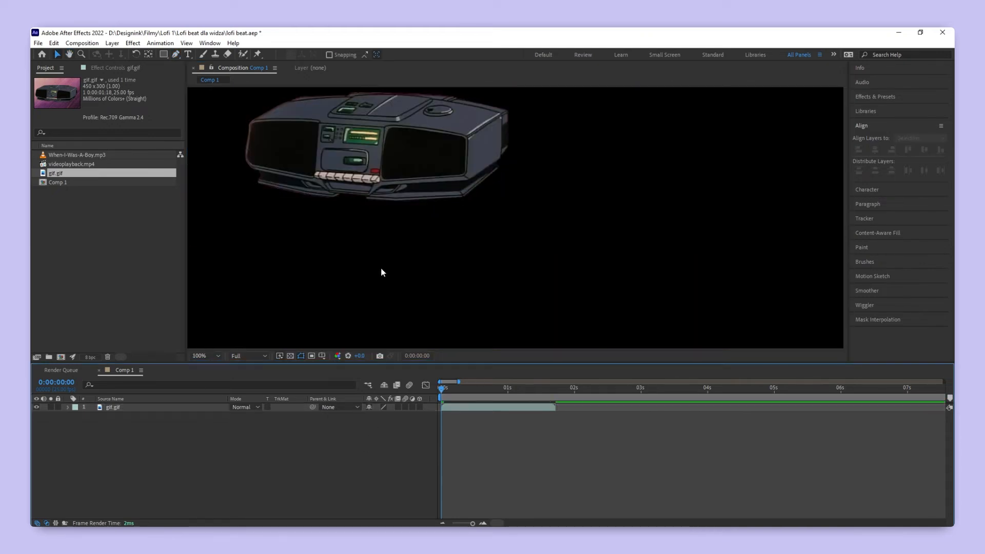
pyautogui.press('h')
pyautogui.press('v')
pyautogui.scroll(-4, 420, 213)
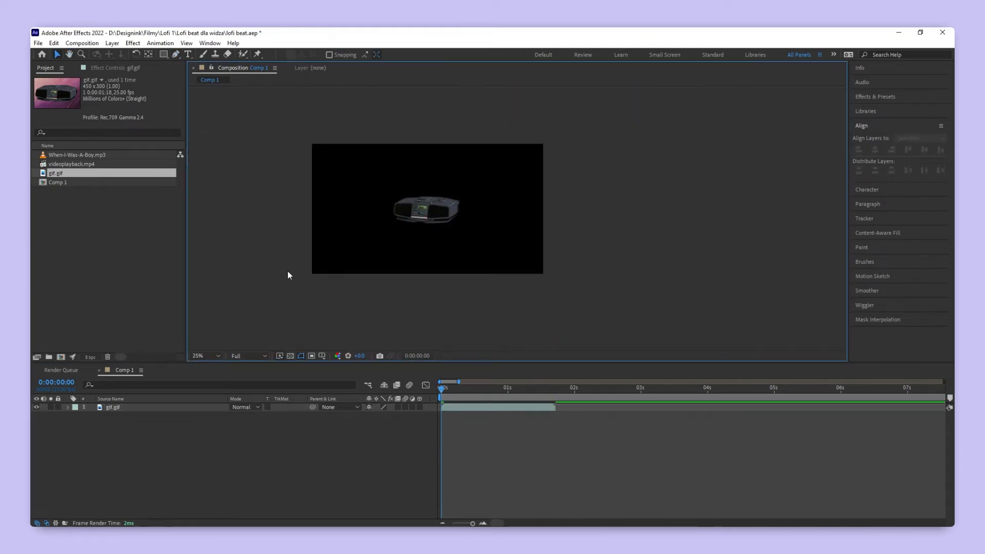
# - Draw a rectangle shape covering the whole composition and place its layer beneath gif.gif as a background
pyautogui.click(206, 355)
pyautogui.click(220, 196)
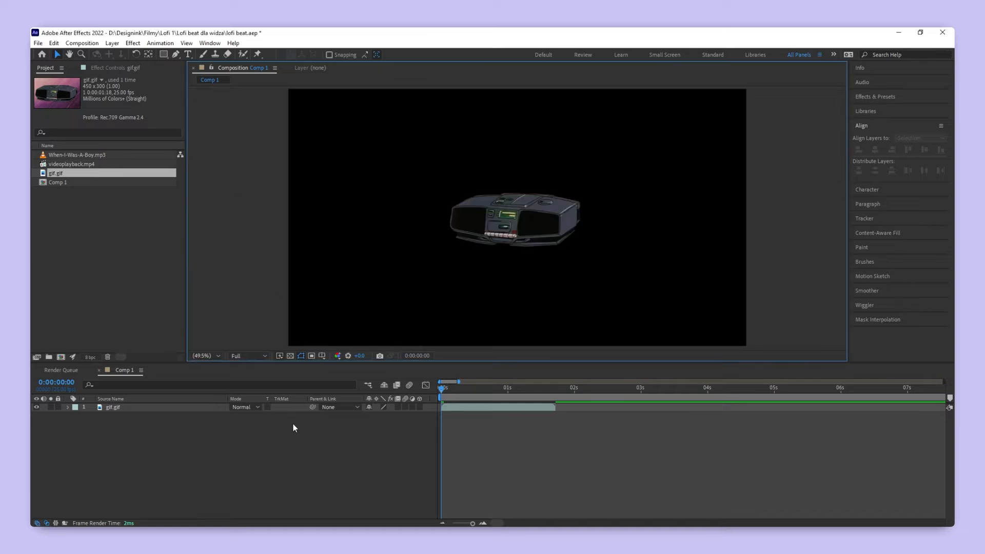
pyautogui.press('q')
pyautogui.moveTo(286, 89); pyautogui.dragTo(747, 348)
pyautogui.moveTo(128, 407); pyautogui.dragTo(201, 443)
pyautogui.press('v')
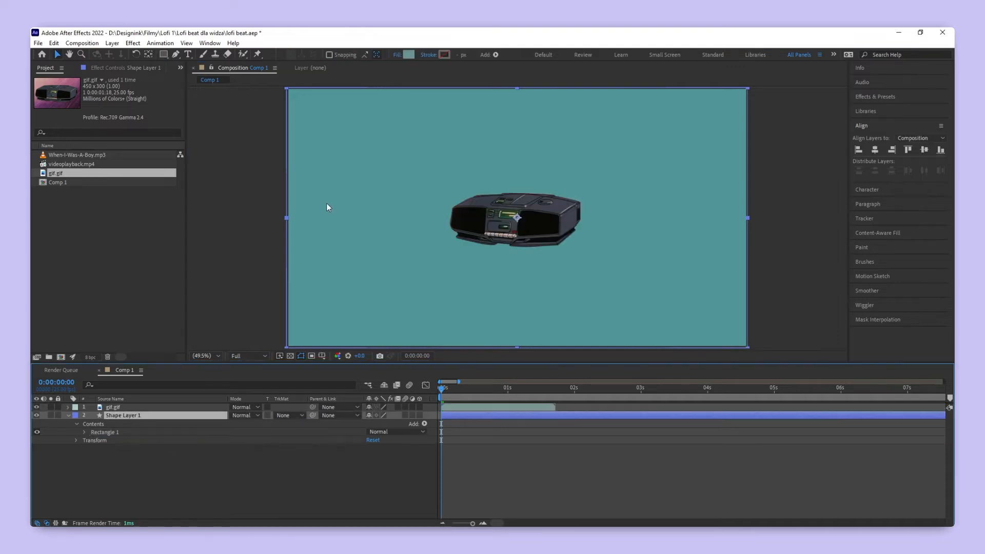
# - Change the background rectangle's fill to a light blue
pyautogui.click(408, 55)
pyautogui.moveTo(279, 283); pyautogui.dragTo(278, 277)
pyautogui.moveTo(225, 246); pyautogui.dragTo(177, 236)
pyautogui.moveTo(279, 277); pyautogui.dragTo(278, 275)
pyautogui.click(180, 230)
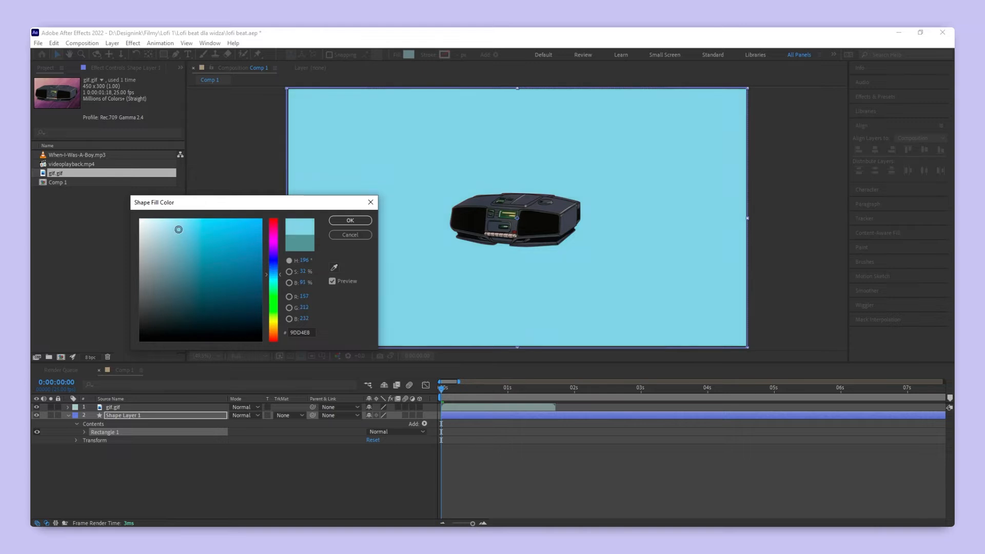
pyautogui.click(350, 220)
# - Apply the Hue/Saturation effect to the boombox layer gif.gif
pyautogui.click(547, 200)
pyautogui.scroll(3, 547, 200)
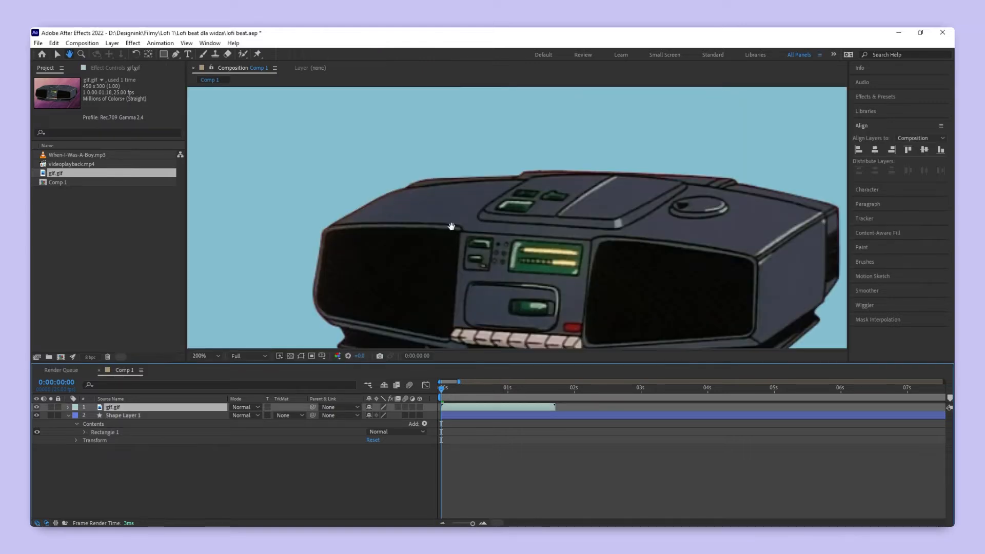
pyautogui.moveTo(452, 226); pyautogui.dragTo(392, 170)
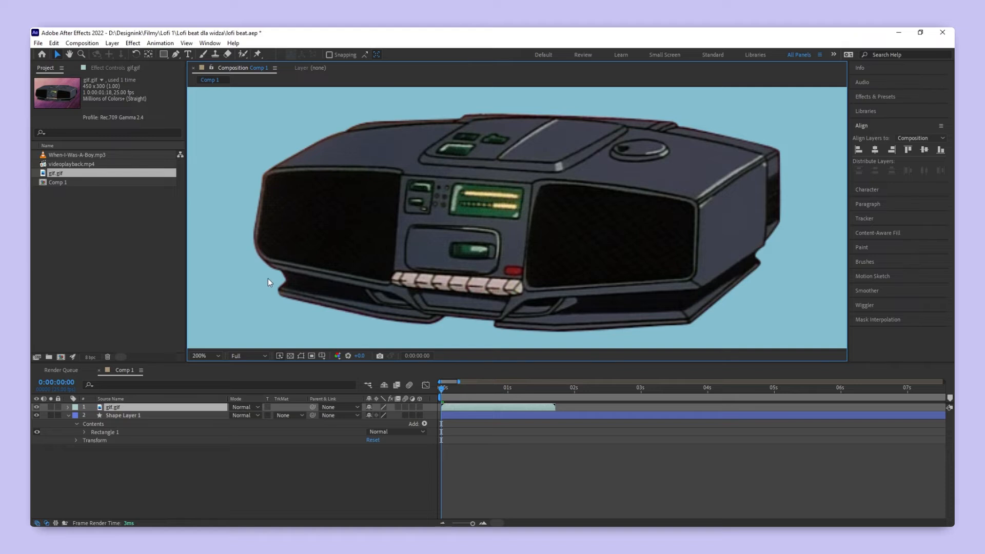
pyautogui.click(133, 43)
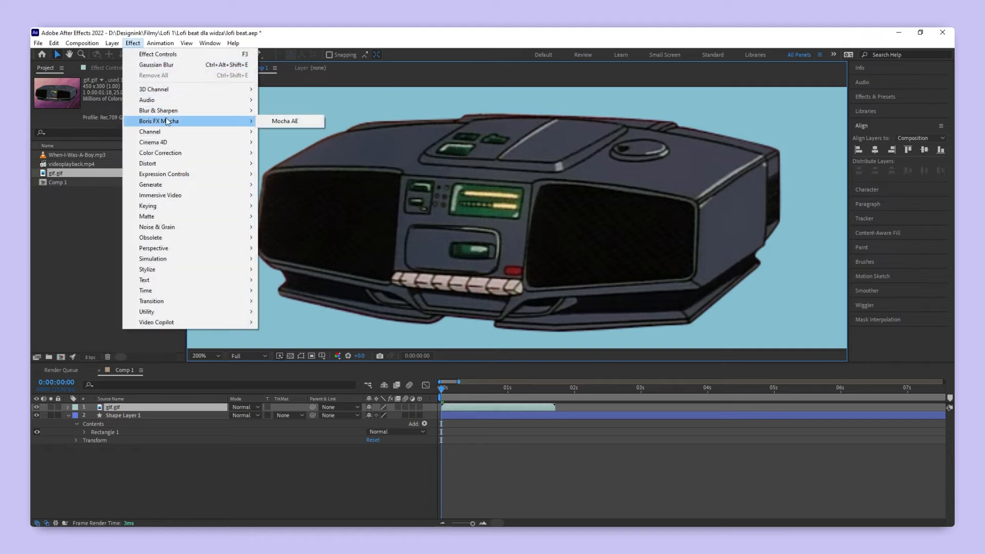
pyautogui.moveTo(166, 154)
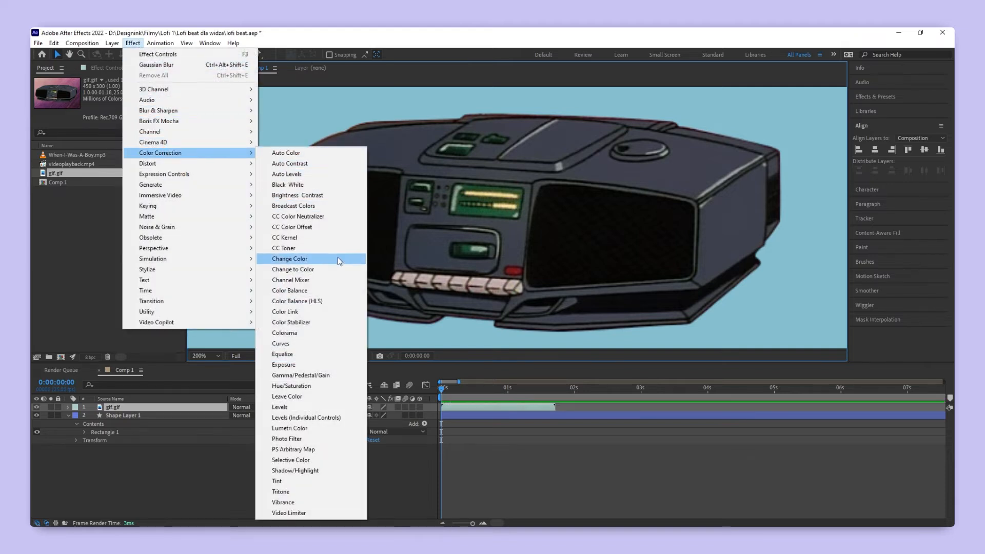
pyautogui.click(292, 386)
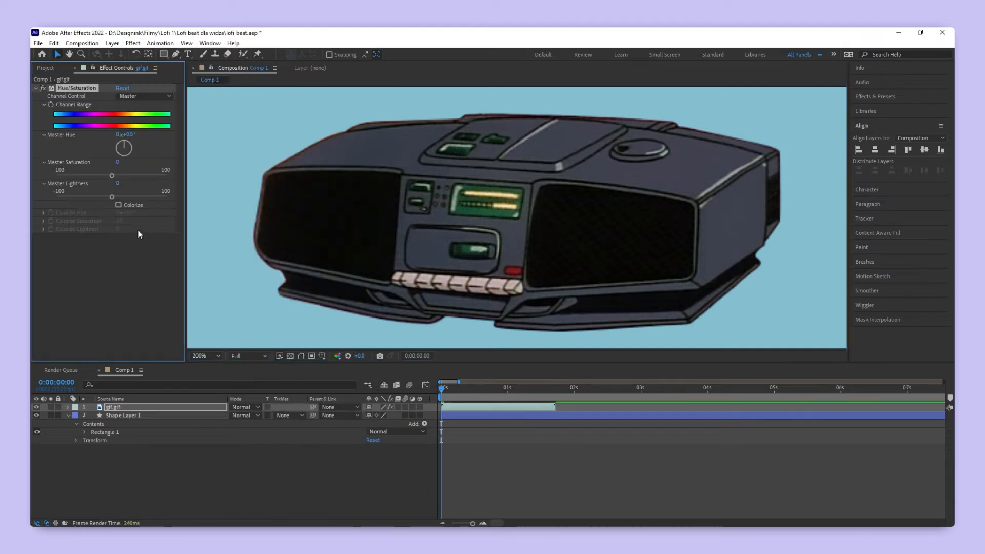
# - In the boombox's Hue/Saturation effect, target Reds, widen the range toward purple, and set Red Saturation to -100
pyautogui.click(136, 97)
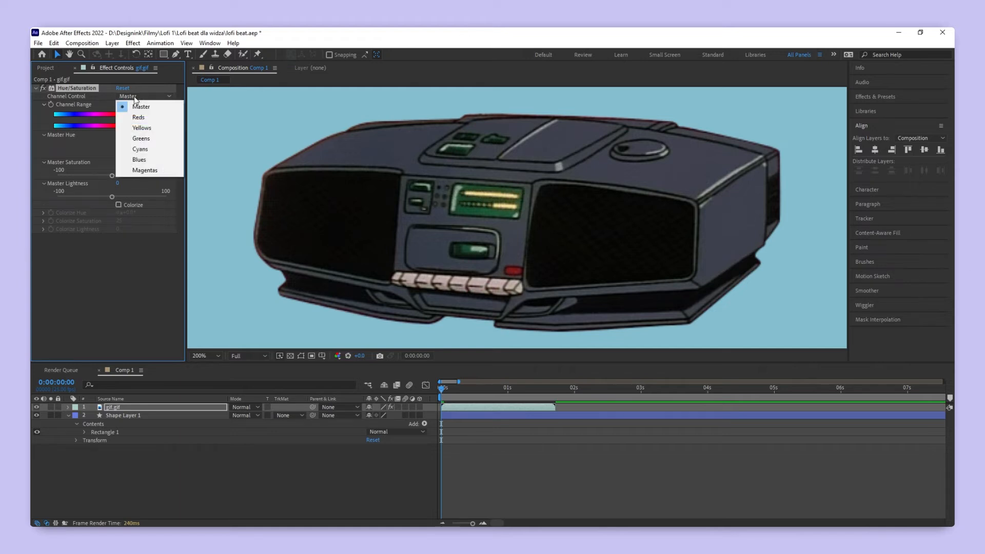
pyautogui.click(140, 117)
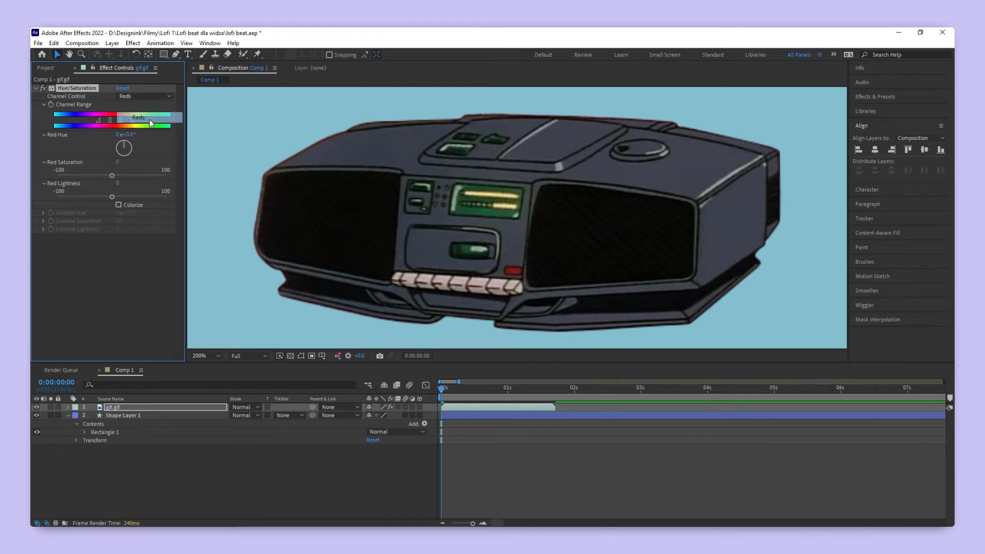
pyautogui.moveTo(98, 121)
pyautogui.mouseDown()
pyautogui.moveTo(81, 121)
pyautogui.moveTo(99, 121)
pyautogui.mouseUp()
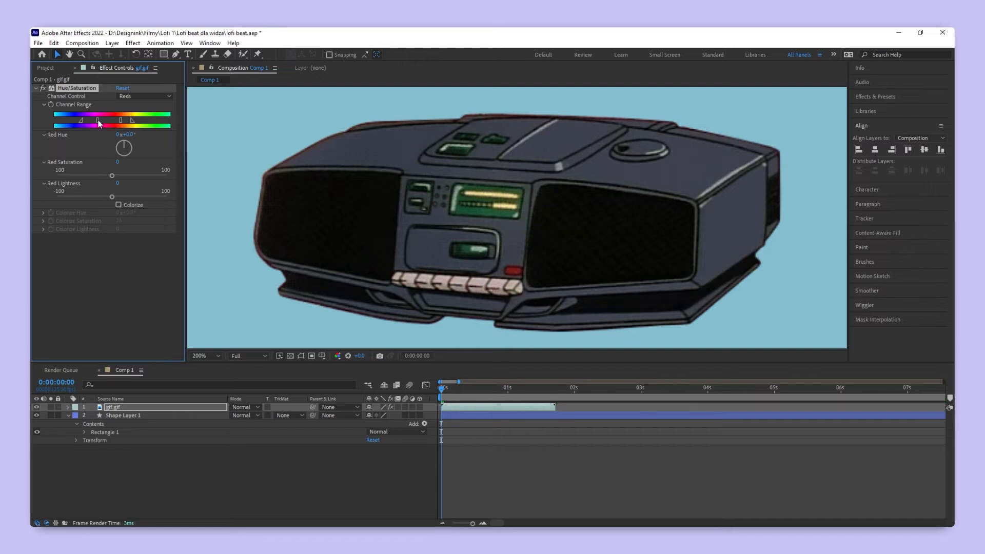
pyautogui.moveTo(112, 176); pyautogui.dragTo(46, 175)
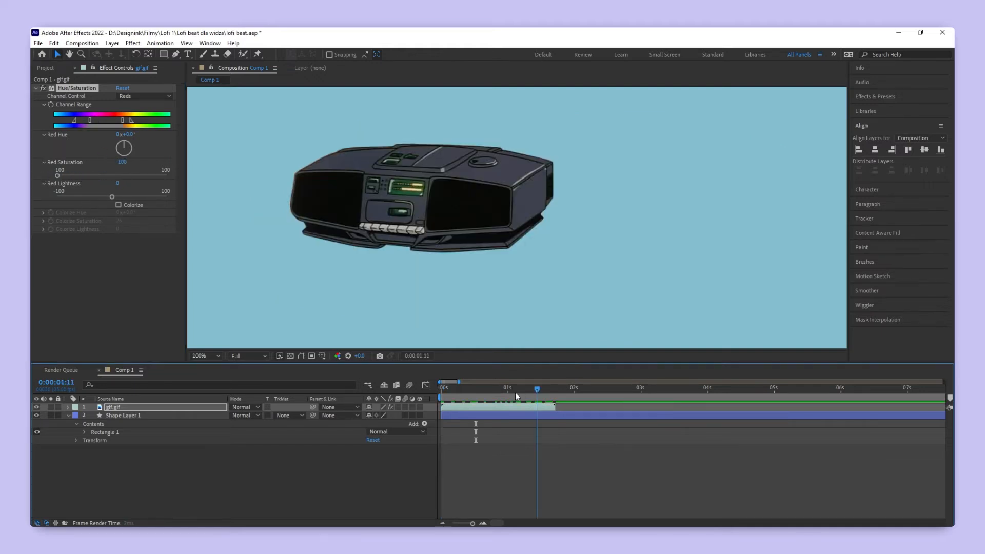
pyautogui.click(510, 390)
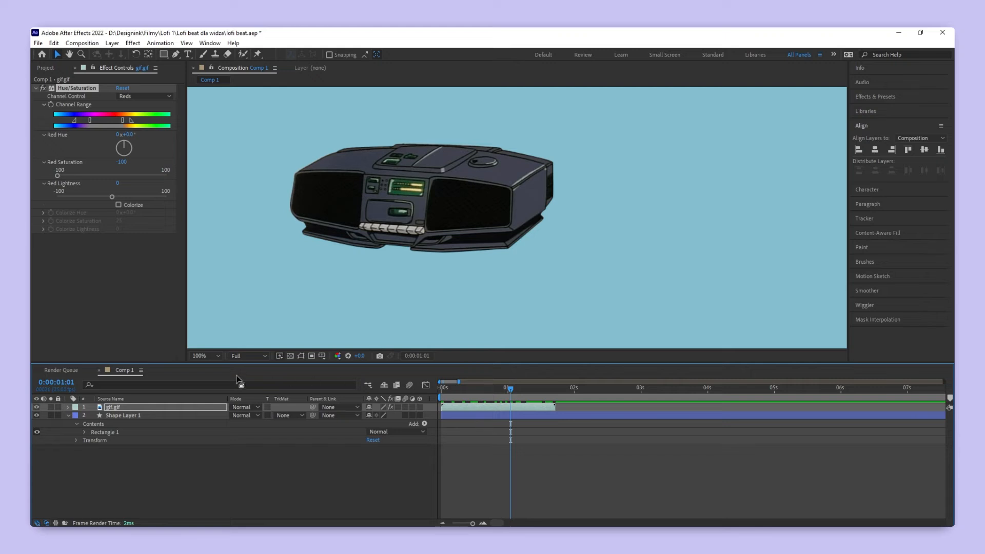
# - Duplicate the gif.gif layer and turn off Hue/Saturation on the top copy
pyautogui.click(132, 408)
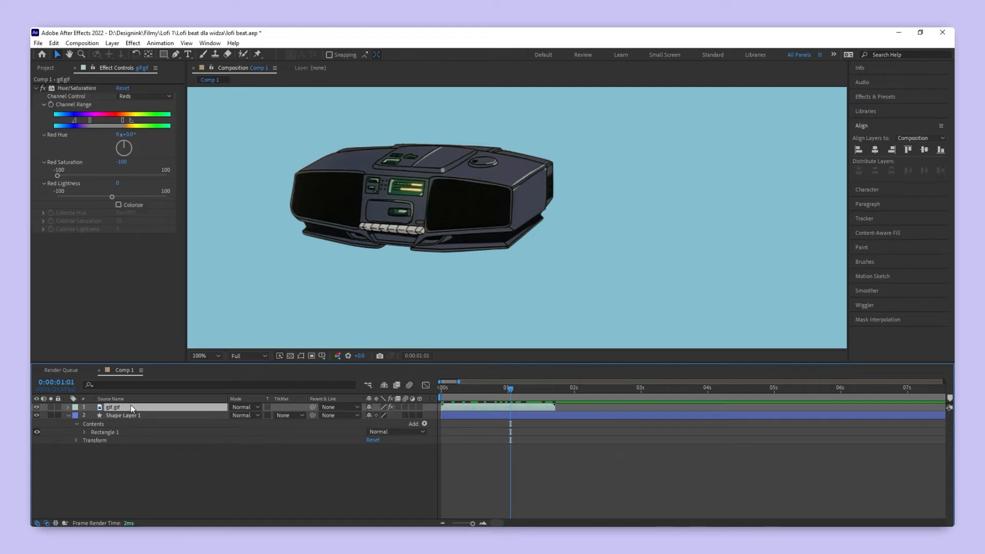
pyautogui.hotkey('ctrl', 'd')
pyautogui.click(44, 88)
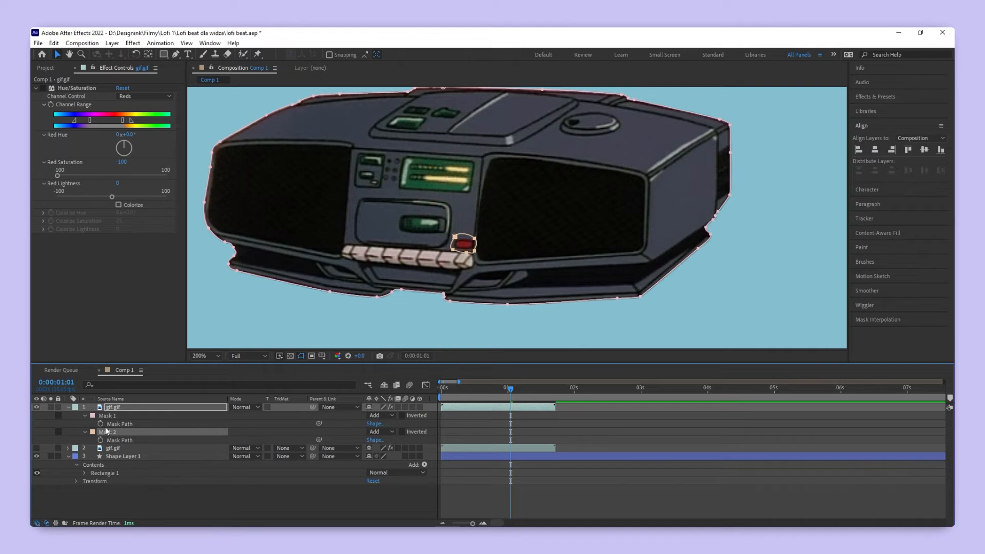
# - Limit the top gif.gif copy to a mask around the red button, delete its boombox outline mask, and show the lower copy
pyautogui.click(111, 414)
pyautogui.press('Delete')
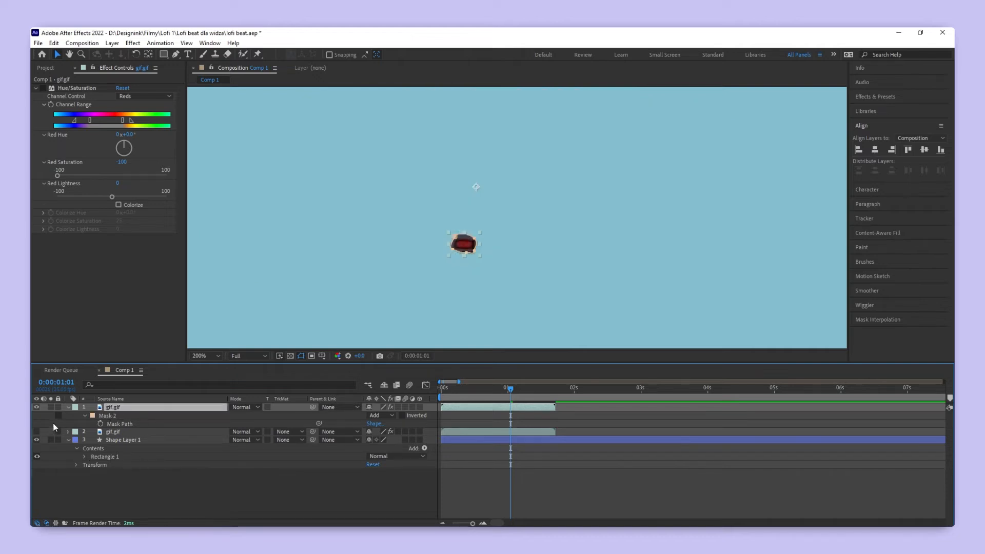
pyautogui.click(36, 432)
pyautogui.click(69, 407)
pyautogui.click(174, 464)
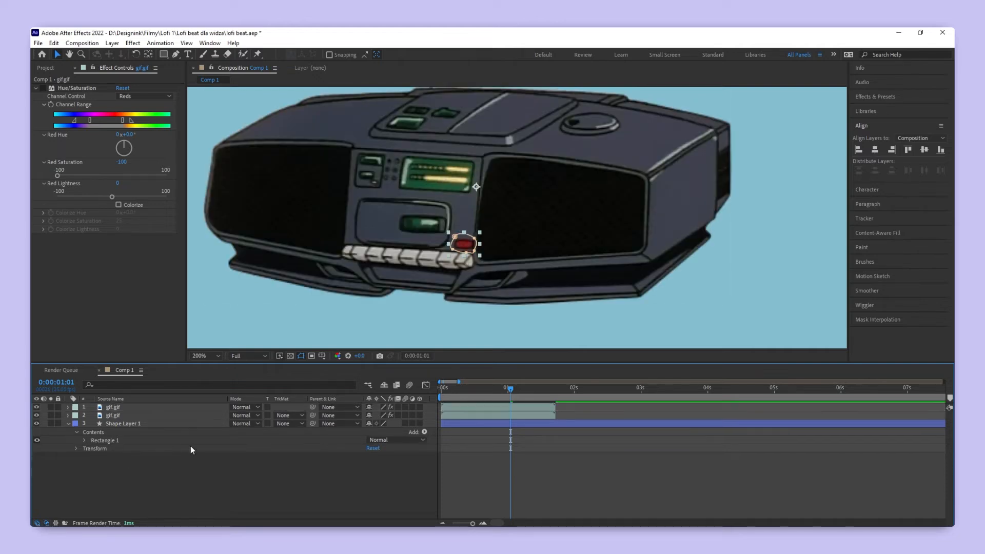
# - Return to the start of the composition and preview the boombox animation
pyautogui.scroll(-1, 351, 293)
pyautogui.moveTo(360, 290); pyautogui.dragTo(404, 268)
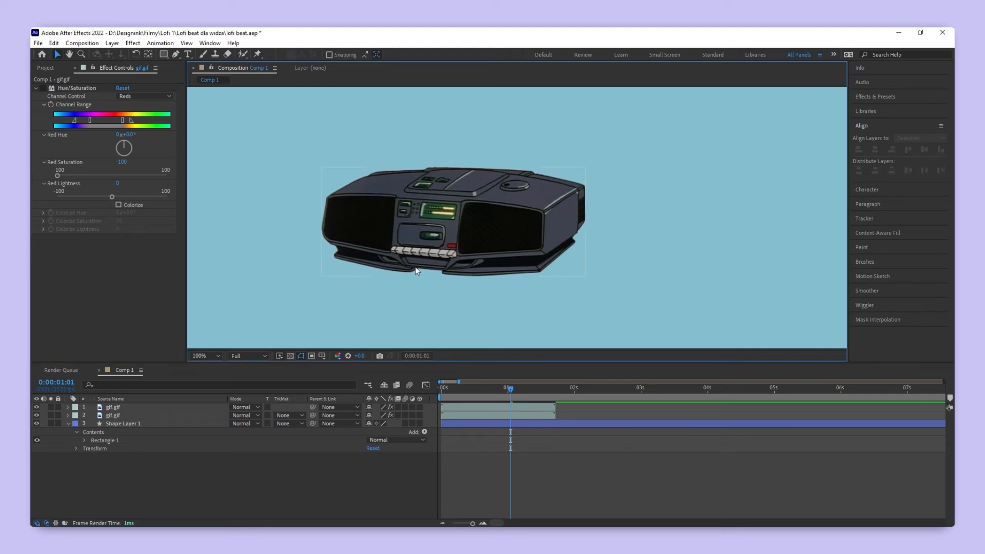
pyautogui.moveTo(511, 389); pyautogui.dragTo(400, 389)
pyautogui.press('space')
pyautogui.press('space')
# - Duplicate both gif.gif layers twice and place each pair of copies directly after the previous pair to loop the animation
pyautogui.click(460, 415)
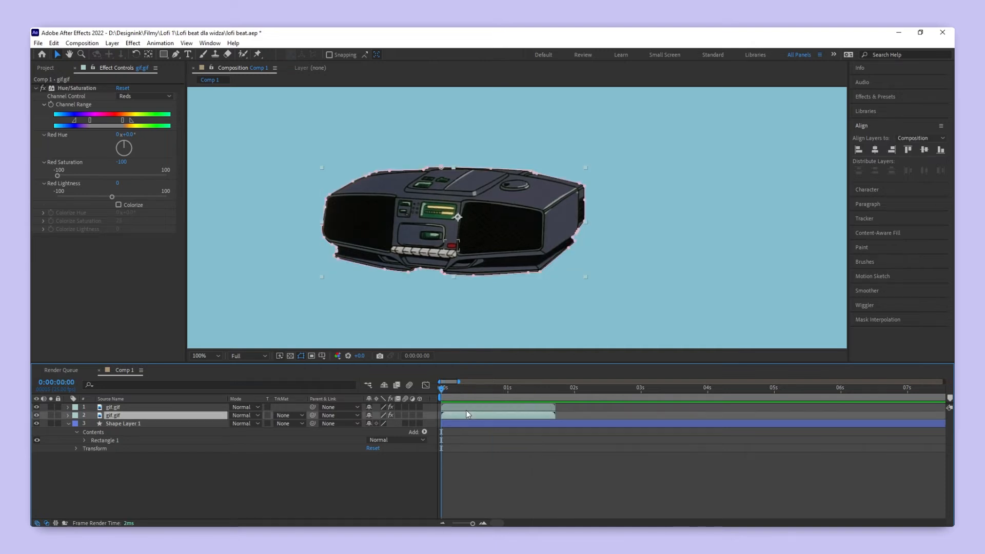
pyautogui.keyDown('shift'); pyautogui.click(463, 408); pyautogui.keyUp('shift')
pyautogui.hotkey('ctrl', 'd')
pyautogui.moveTo(190, 423); pyautogui.dragTo(187, 436)
pyautogui.moveTo(449, 430); pyautogui.dragTo(573, 430)
pyautogui.scroll(2, 557, 431)
pyautogui.scroll(-3, 572, 430)
pyautogui.hotkey('ctrl', 'd')
pyautogui.moveTo(143, 440); pyautogui.dragTo(142, 453)
pyautogui.moveTo(503, 444); pyautogui.dragTo(560, 442)
pyautogui.scroll(2, 559, 443)
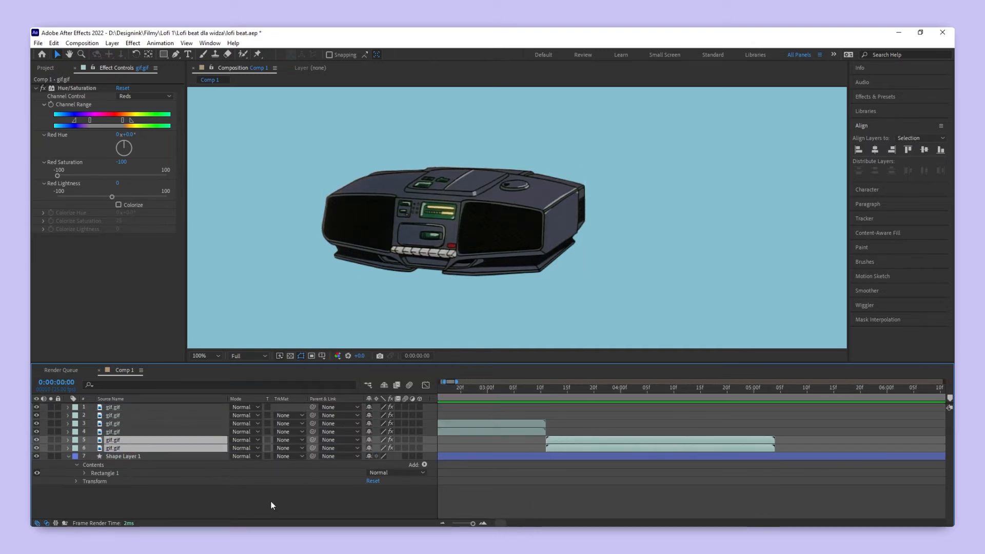
# - Add When-I-Was-A-Boy.mp3 to Comp 1 as the bottom layer
pyautogui.click(45, 68)
pyautogui.moveTo(77, 155); pyautogui.dragTo(126, 500)
pyautogui.scroll(-5, 473, 462)
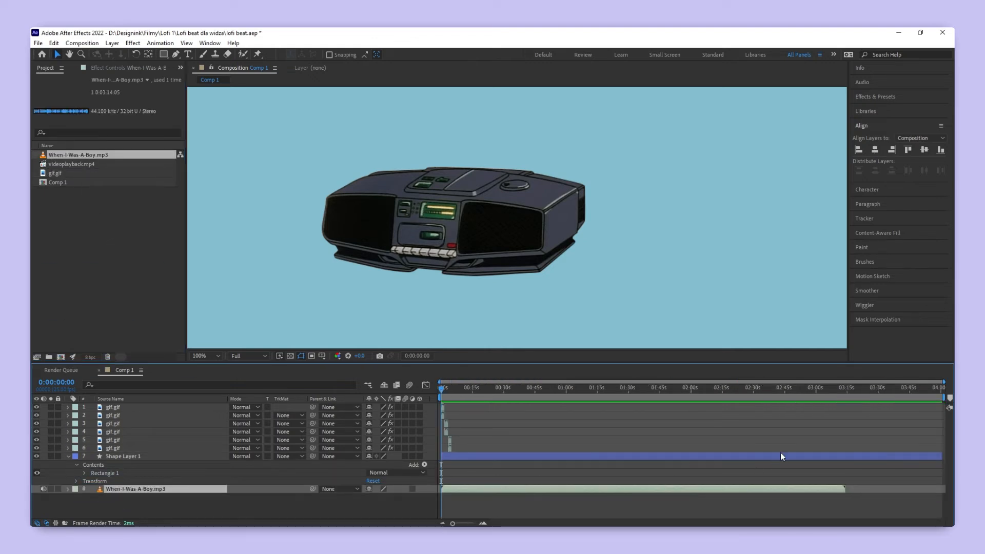
pyautogui.moveTo(815, 389); pyautogui.dragTo(519, 392)
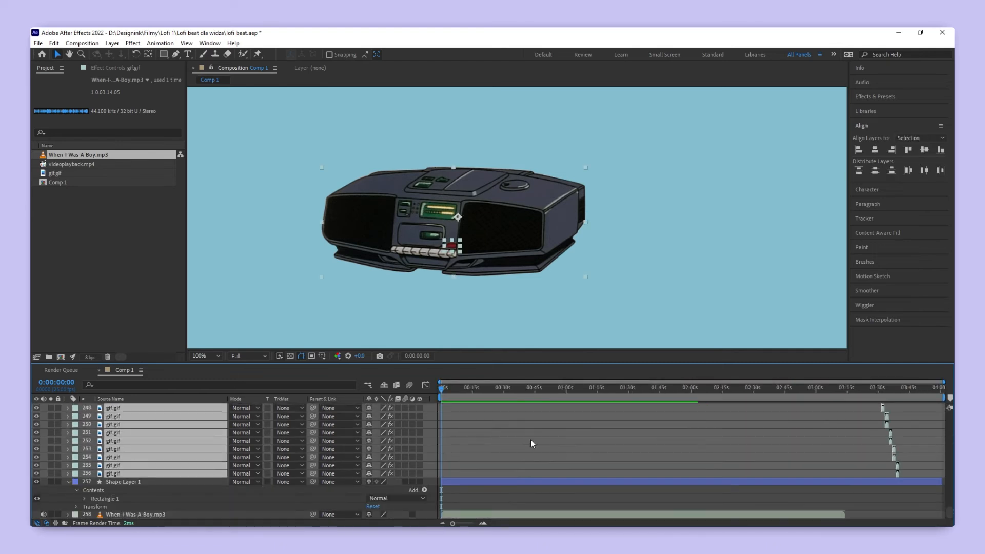
# - Pre-compose all the gif.gif layers into a composition named gif
pyautogui.rightClick(132, 463)
pyautogui.click(187, 401)
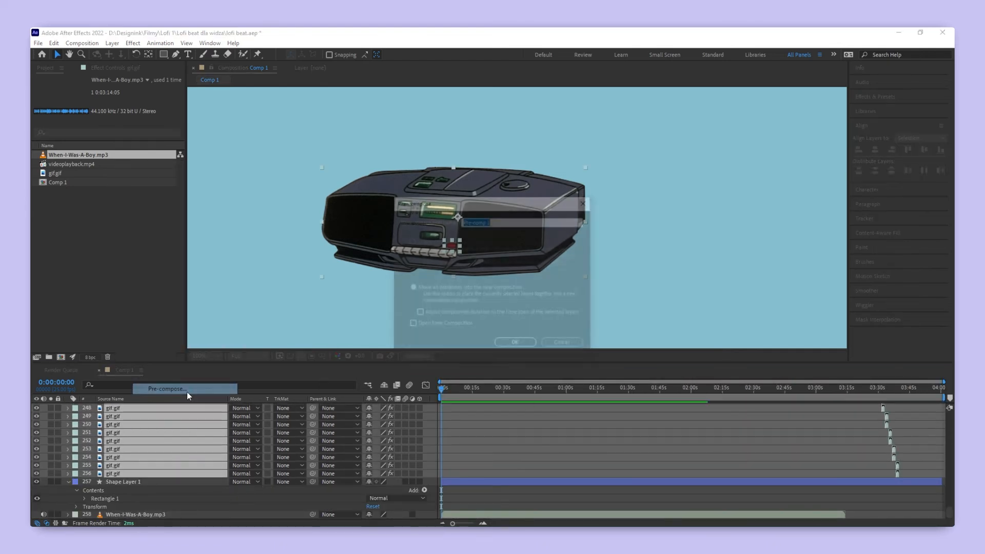
pyautogui.write('gif')
pyautogui.press('Return')
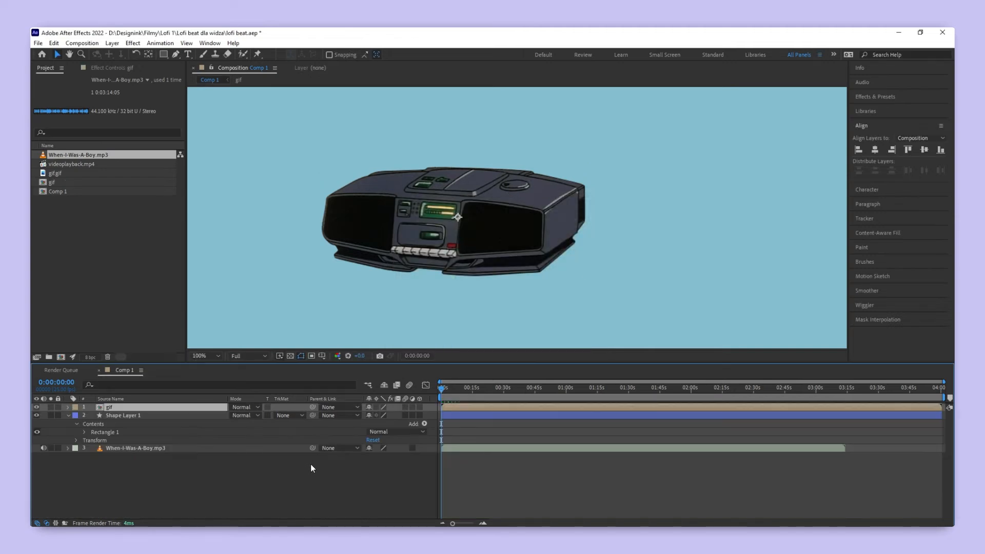
# - Fit the whole composition in the viewer and preview the looping boombox with the music
pyautogui.click(205, 355)
pyautogui.click(213, 187)
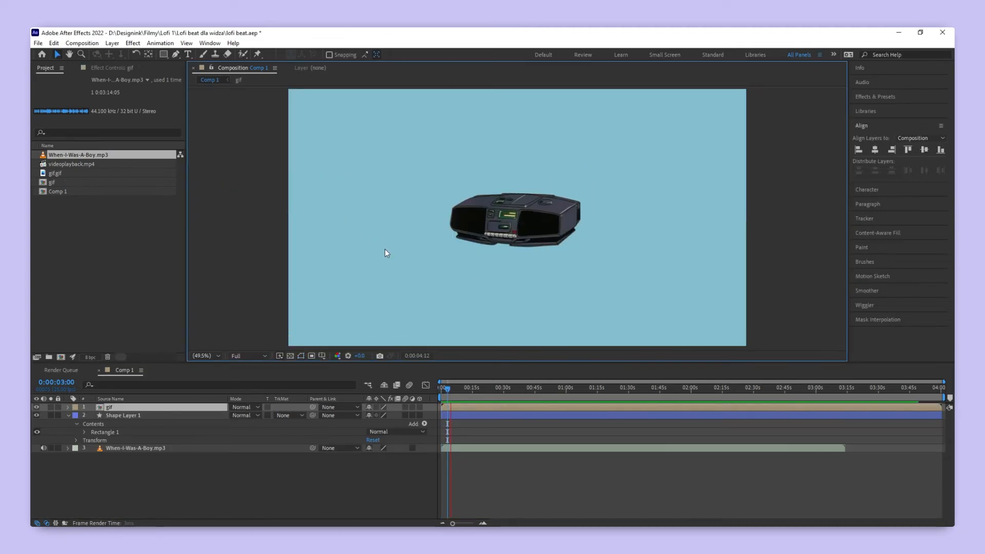
pyautogui.press('space')
pyautogui.click(130, 490)
# - Rename Shape Layer 1 as background
pyautogui.click(129, 415)
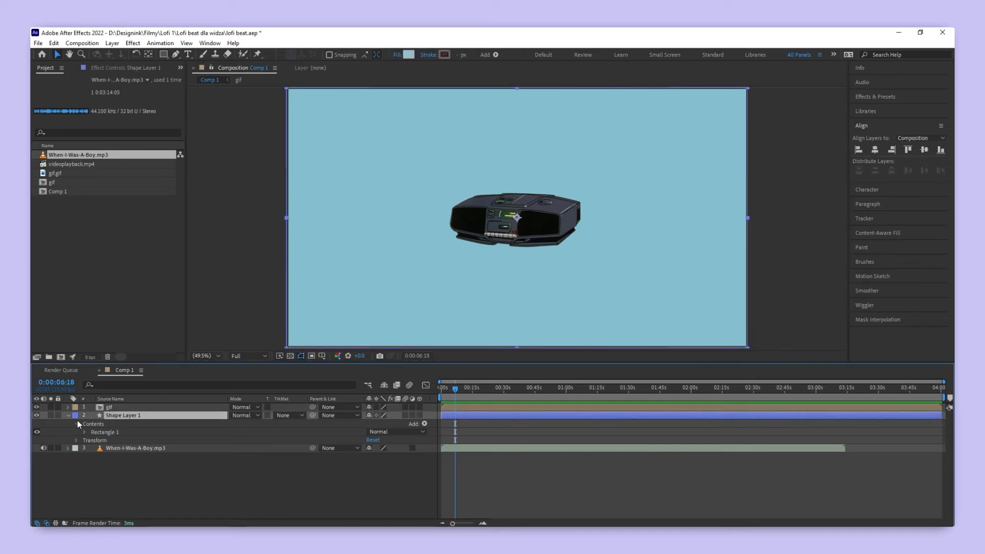
pyautogui.rightClick(112, 414)
pyautogui.click(134, 407)
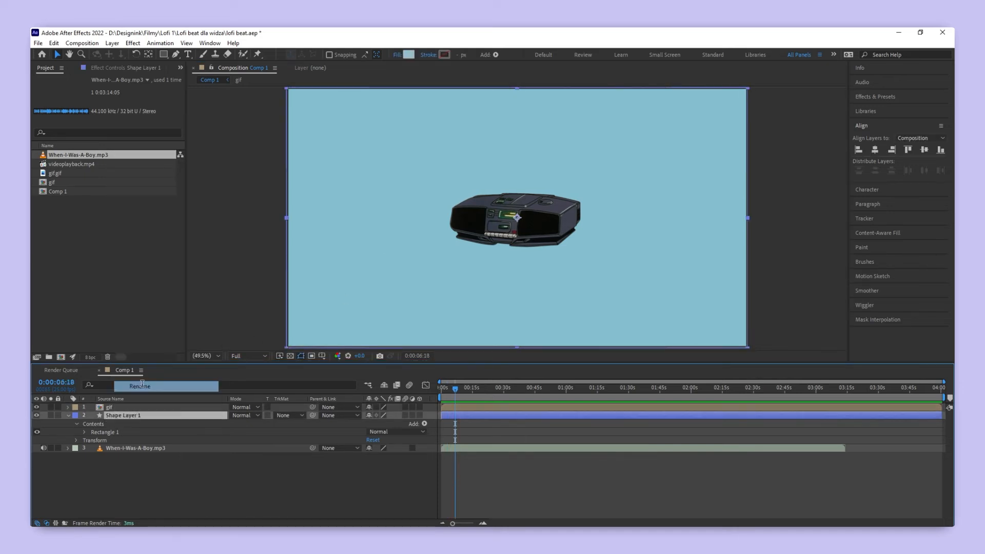
pyautogui.write('background')
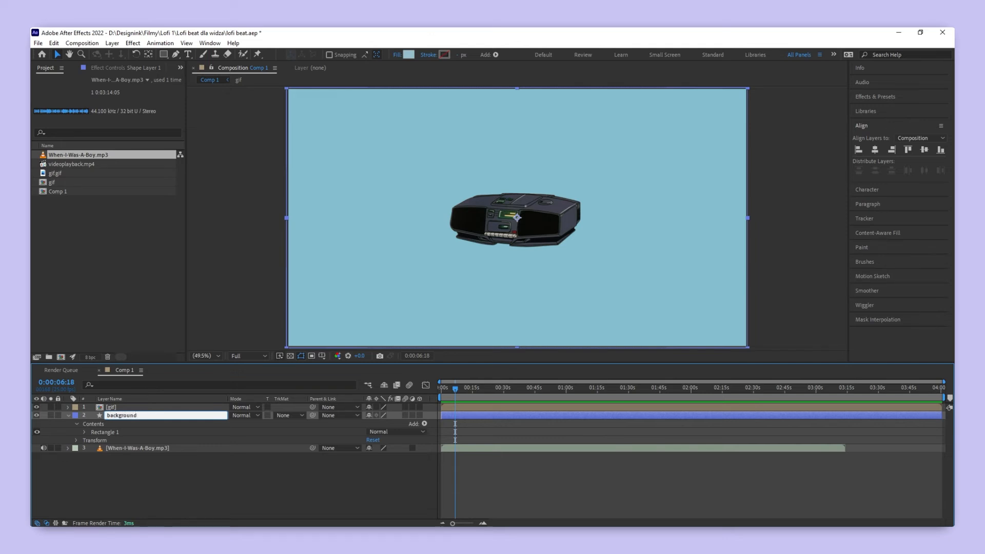
pyautogui.press('Return')
# - Duplicate the gif precomp layer and rename the lower copy gifshadow
pyautogui.click(135, 406)
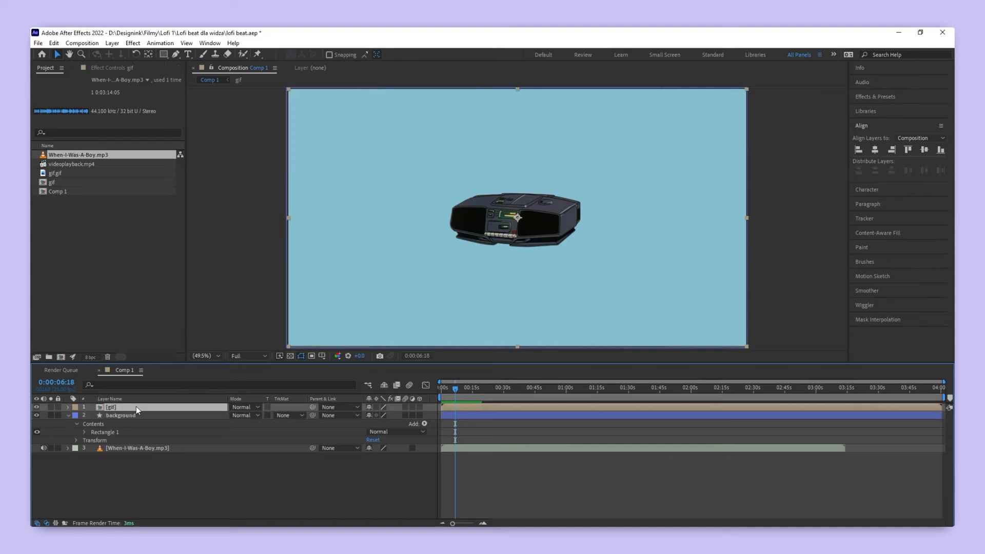
pyautogui.hotkey('ctrl', 'd')
pyautogui.click(121, 415)
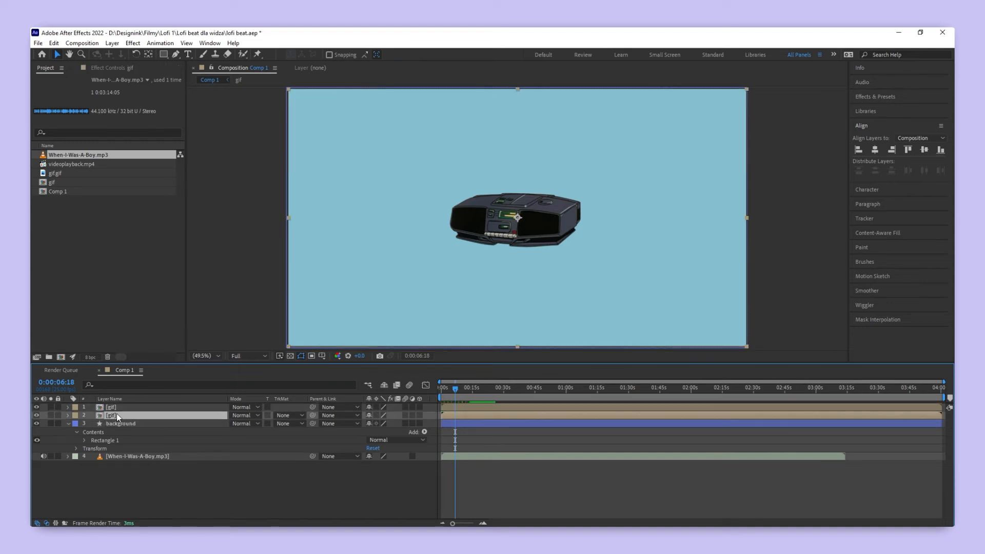
pyautogui.rightClick(116, 413)
pyautogui.click(159, 397)
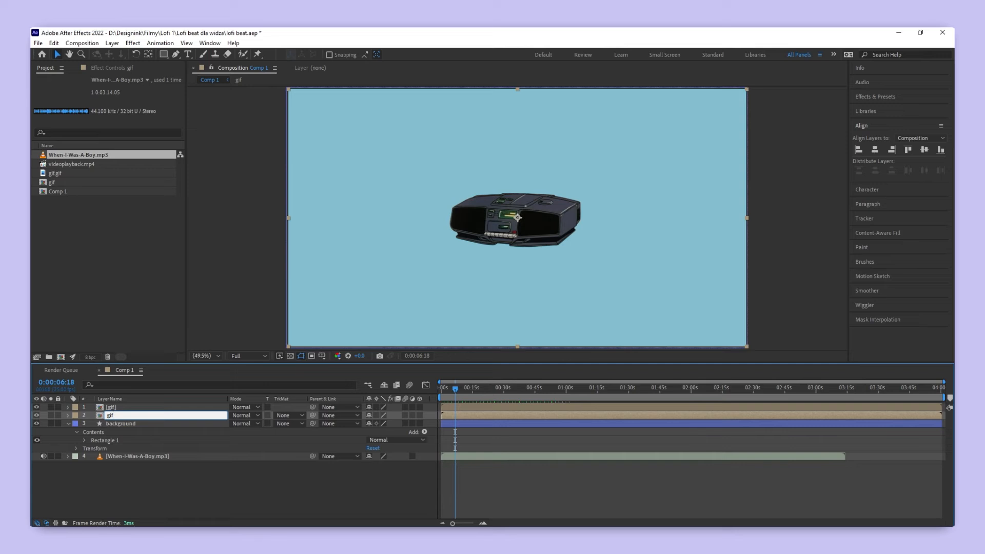
pyautogui.write('gifshadow')
pyautogui.press('Return')
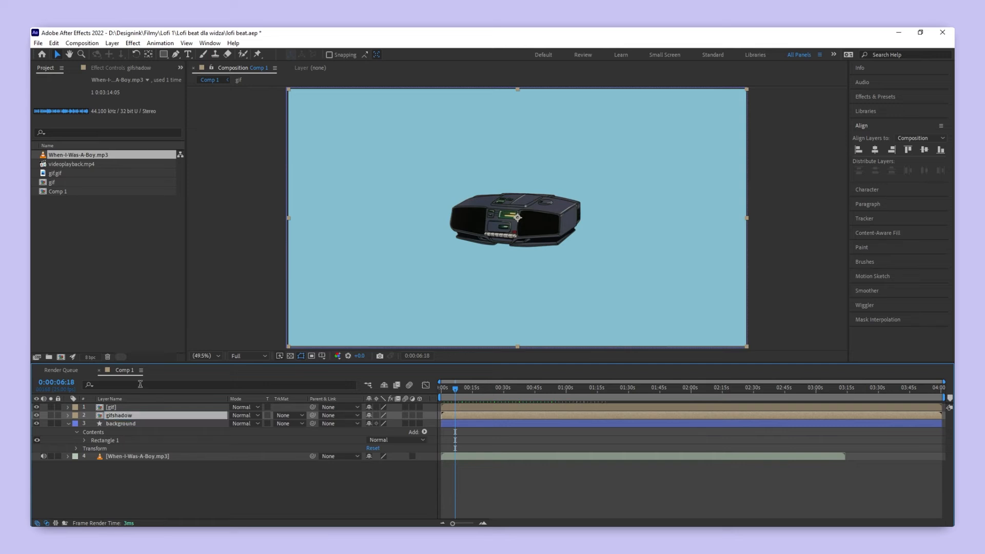
# - Offset gifshadow slightly down and to the right of the boombox and add a Color Overlay layer style to it
pyautogui.click(128, 414)
pyautogui.rightClick(127, 414)
pyautogui.moveTo(180, 255)
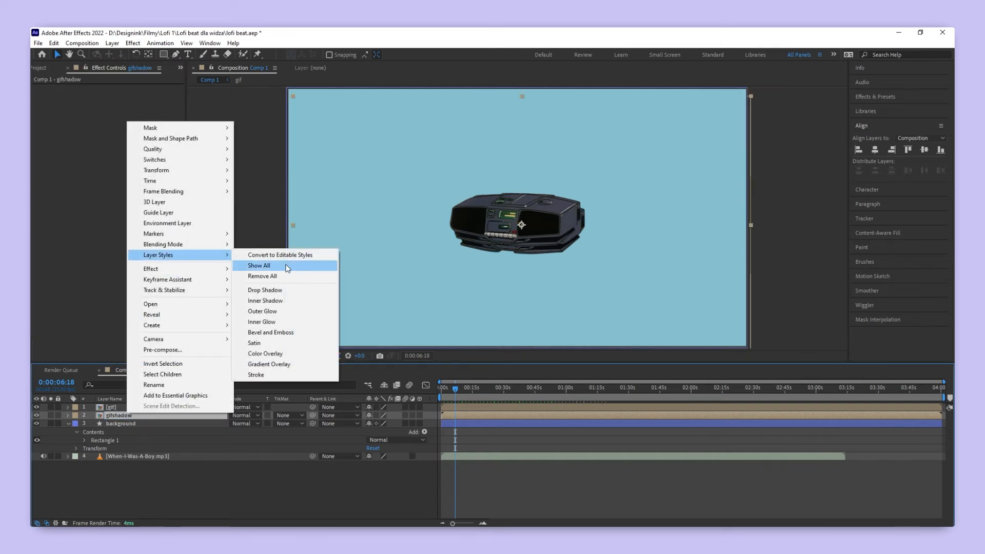
pyautogui.click(274, 353)
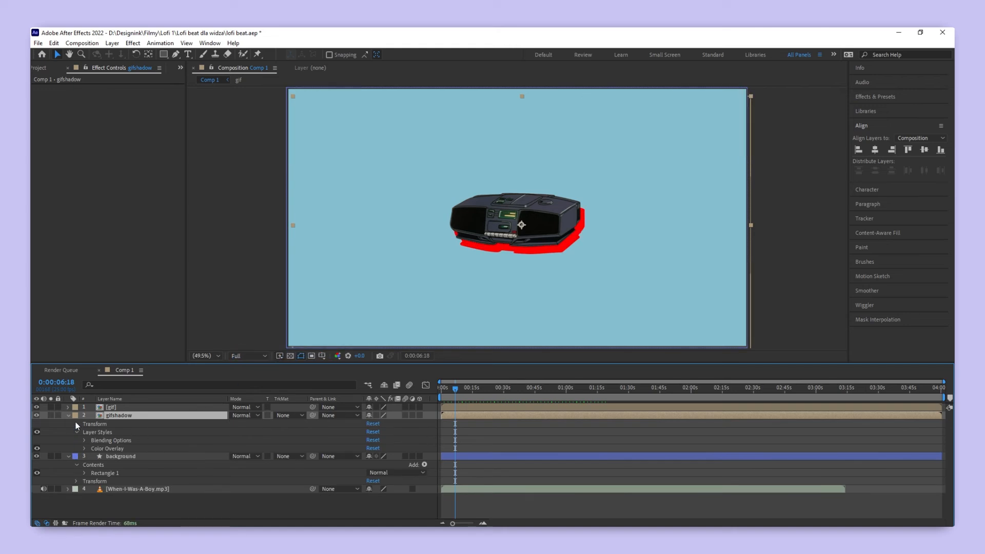
# - Sample the background blue for gifshadow's Color Overlay and darken it to 628A99
pyautogui.click(85, 449)
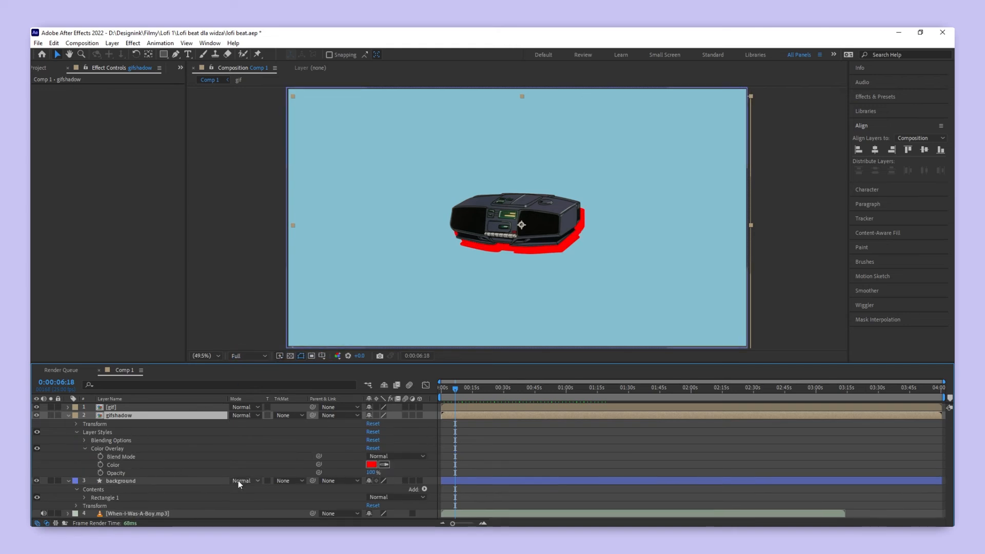
pyautogui.click(416, 257)
pyautogui.click(371, 464)
pyautogui.moveTo(219, 270)
pyautogui.mouseDown()
pyautogui.moveTo(185, 252)
pyautogui.moveTo(185, 270)
pyautogui.mouseUp()
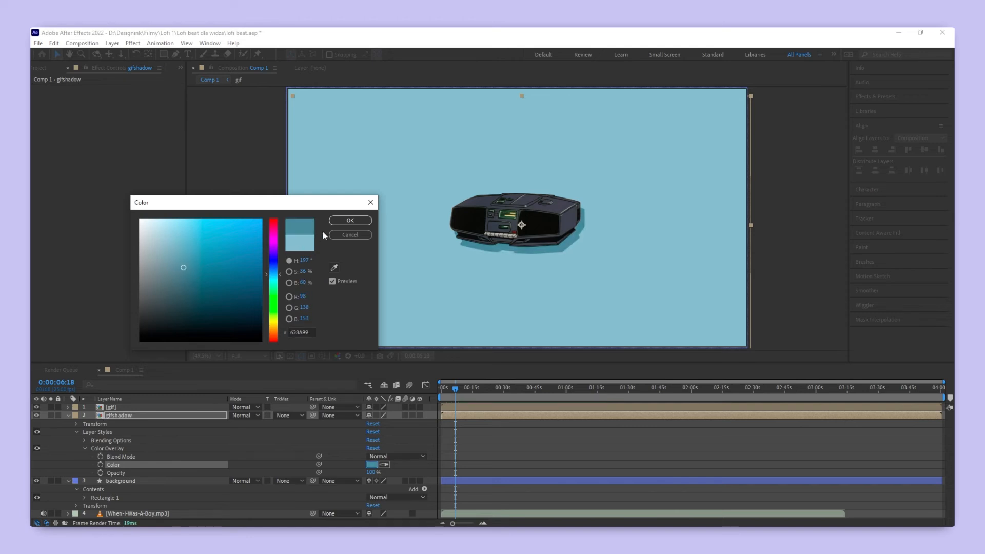
pyautogui.click(350, 220)
# - Draw a Pen tool mask on gifshadow to trim the shadow at the boombox's right side
pyautogui.press('g')
pyautogui.scroll(8, 586, 236)
pyautogui.scroll(-8, 582, 213)
pyautogui.hotkey('ctrl', 'shift', 'a')
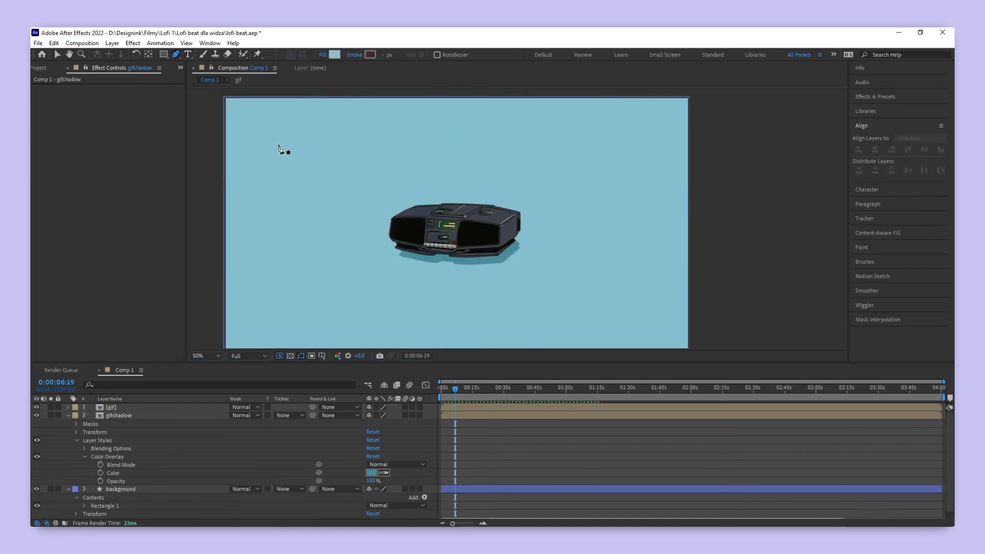
# - Draw a small curved Pen tool shape joining the boombox's lower-left corner to its shadow, filled with the shadow colour
pyautogui.scroll(4, 403, 257)
pyautogui.moveTo(392, 255); pyautogui.dragTo(360, 243)
pyautogui.moveTo(314, 192); pyautogui.dragTo(301, 169)
pyautogui.moveTo(296, 118); pyautogui.dragTo(301, 105)
pyautogui.scroll(-2, 303, 174)
pyautogui.scroll(1, 306, 171)
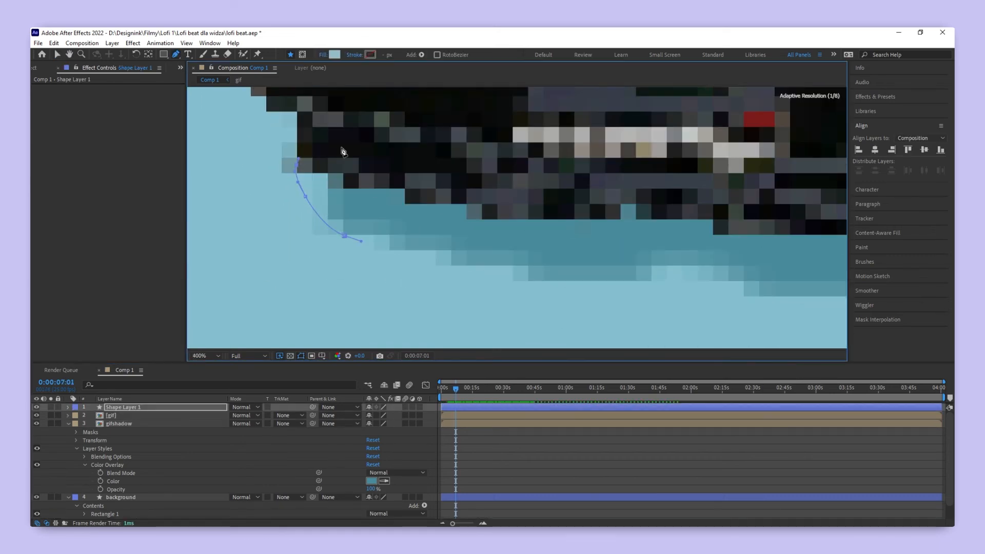
pyautogui.click(344, 236)
pyautogui.scroll(-2, 378, 199)
pyautogui.click(335, 55)
# - Move the new shape layer beneath the gif layer and rename it shadow2
pyautogui.moveTo(126, 408); pyautogui.dragTo(125, 419)
pyautogui.press('Return')
pyautogui.write('shadow2')
pyautogui.press('Return')
pyautogui.scroll(-1, 407, 237)
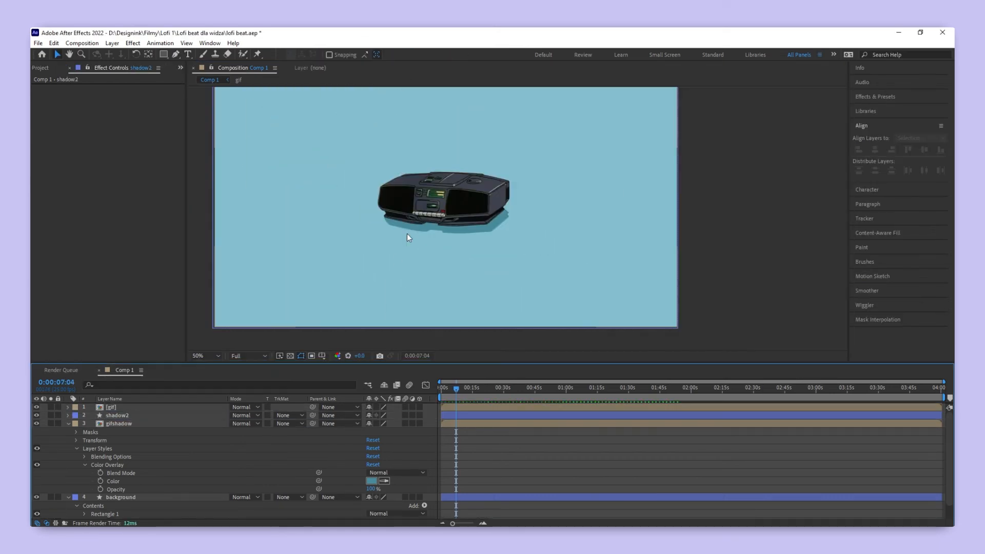
# - Apply Gaussian Blur to shadow2 with Blurriness 2.4 and Repeat Edge Pixels on
pyautogui.click(409, 237)
pyautogui.scroll(6, 371, 211)
pyautogui.click(133, 43)
pyautogui.moveTo(169, 110)
pyautogui.click(313, 228)
pyautogui.scroll(1, 326, 199)
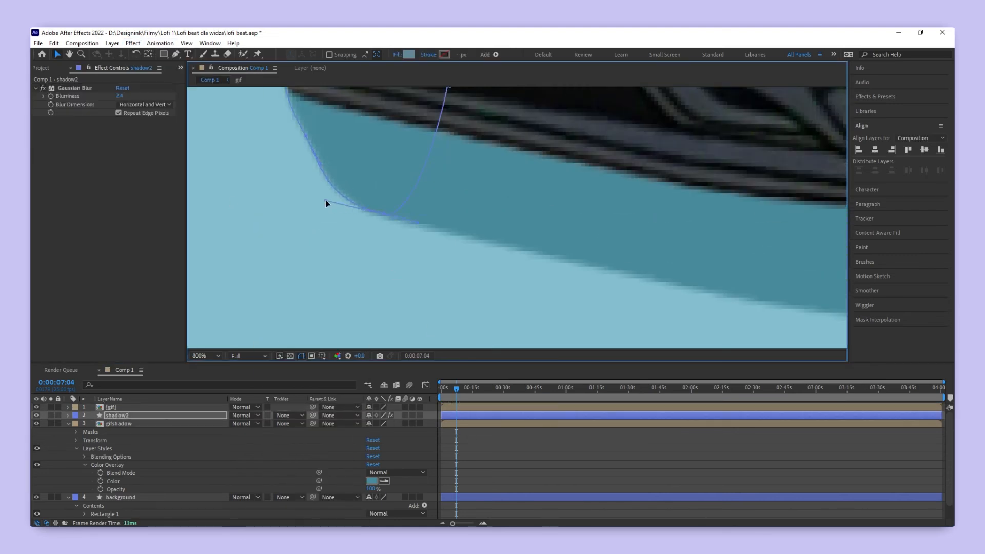
pyautogui.scroll(-3, 325, 199)
# - Set gifshadow's Mask 1 feather to 1.0 pixels and adjust the mask curve at the shadow's right end
pyautogui.click(460, 462)
pyautogui.scroll(2, 514, 221)
pyautogui.click(119, 424)
pyautogui.click(76, 432)
pyautogui.moveTo(377, 457); pyautogui.dragTo(379, 457)
pyautogui.click(519, 445)
pyautogui.moveTo(529, 239); pyautogui.dragTo(517, 243)
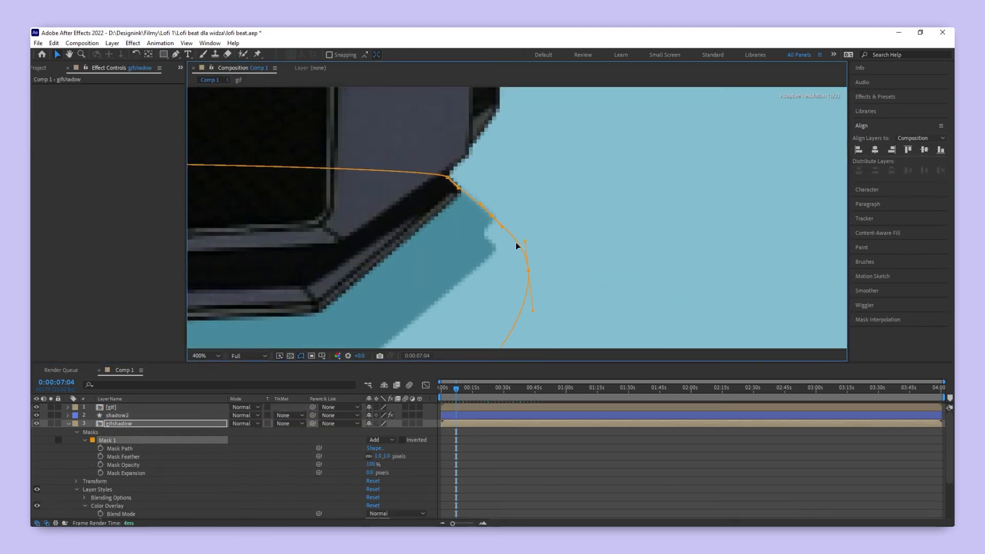
pyautogui.scroll(-6, 493, 221)
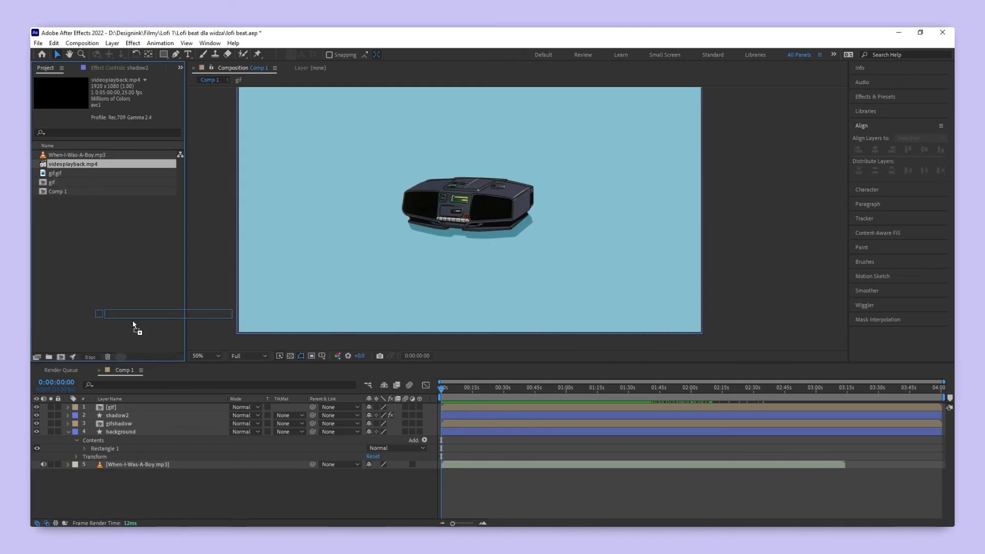
# - Add videoplayback.mp4 as the top layer, set its blending mode to Add, and preview the grain overlay
pyautogui.moveTo(133, 322); pyautogui.dragTo(152, 406)
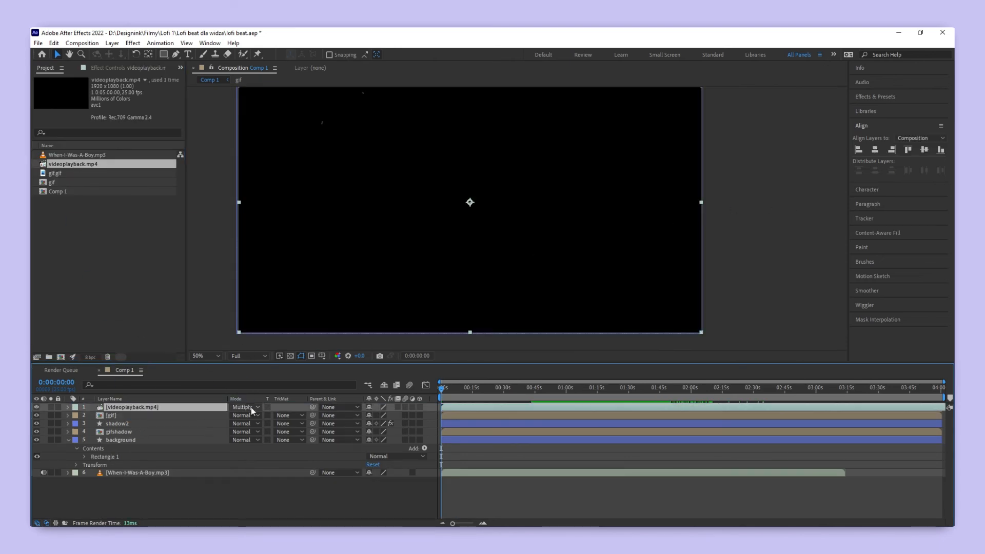
pyautogui.click(251, 408)
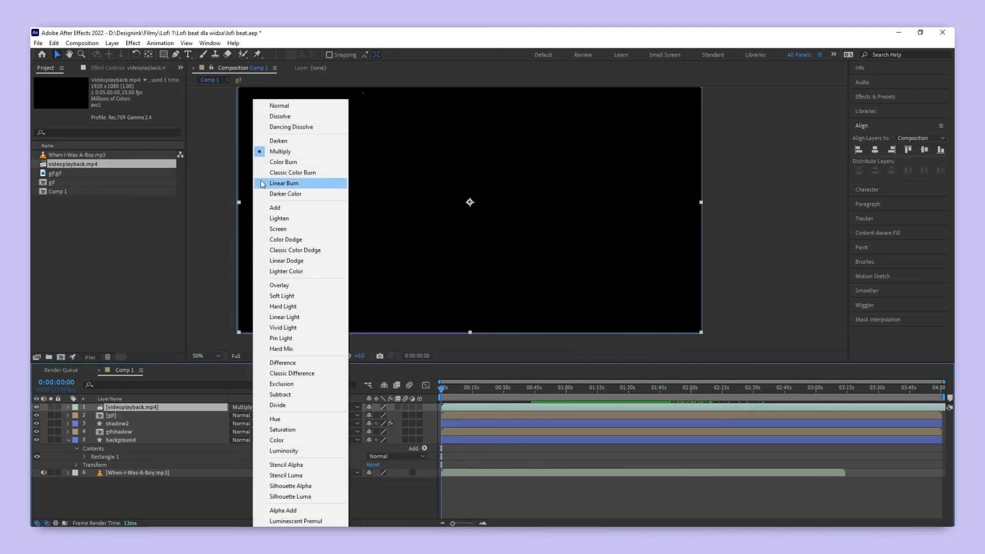
pyautogui.click(283, 210)
pyautogui.press('space')
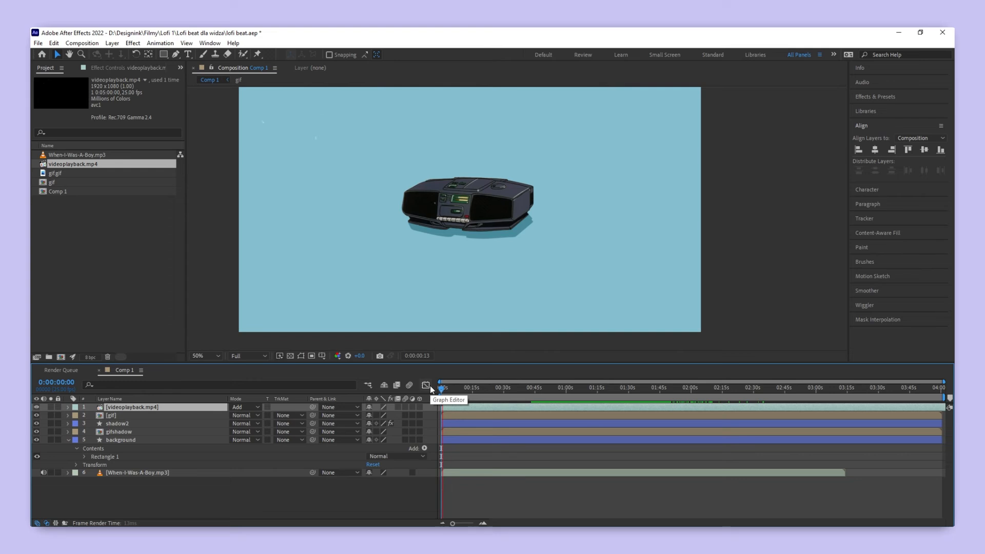
# - Check the Time Stretch settings of the videoplayback.mp4 layer without changing them and preview the grain overlay from the start
pyautogui.rightClick(207, 408)
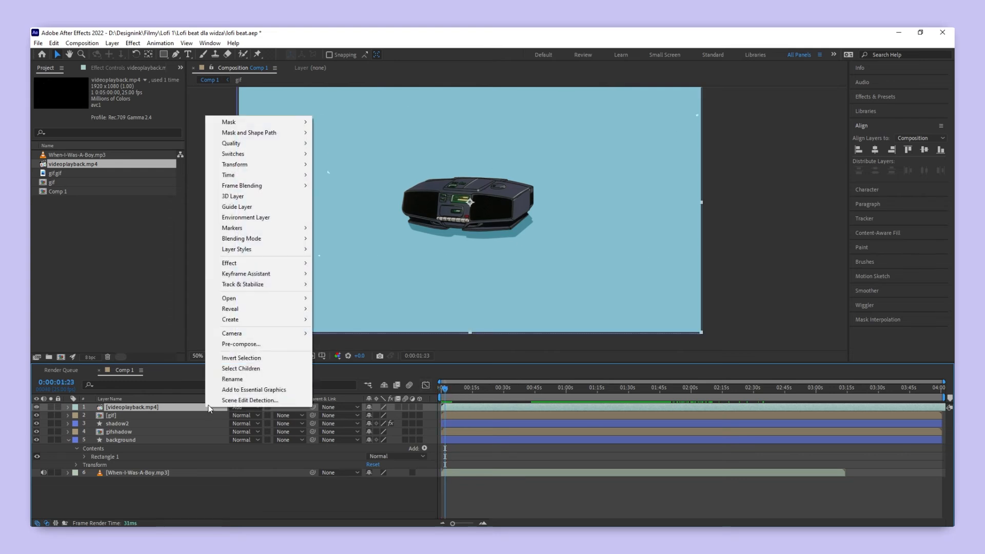
pyautogui.moveTo(278, 180)
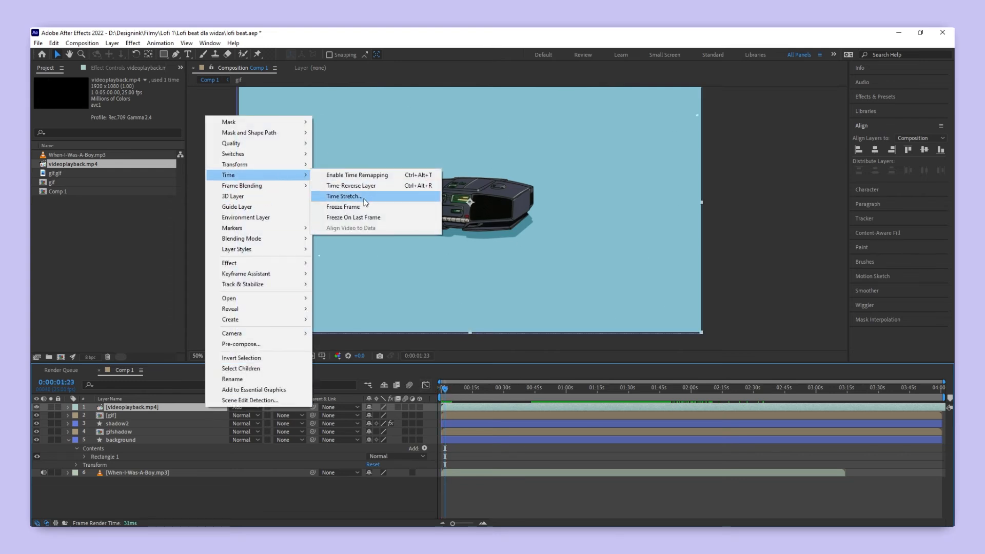
pyautogui.click(365, 199)
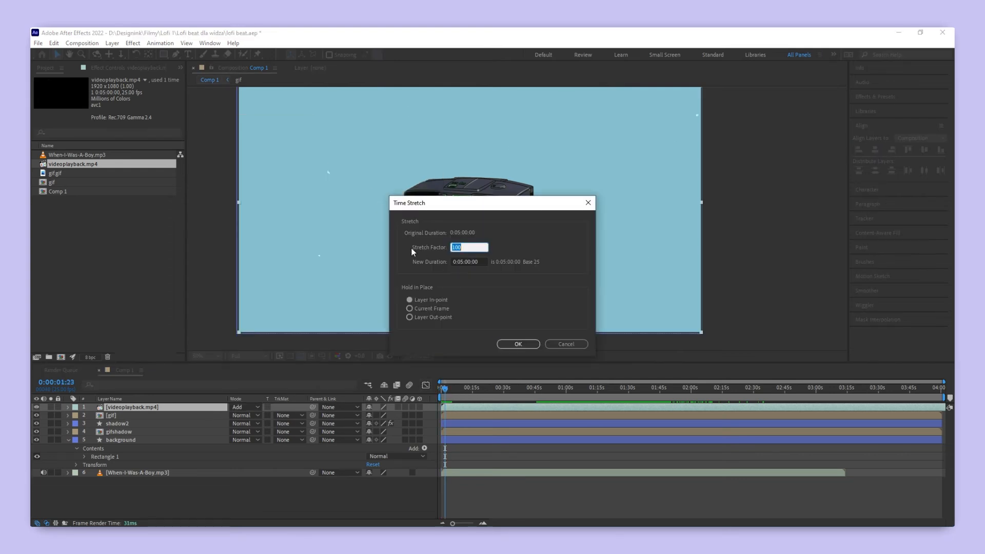
pyautogui.press('Return')
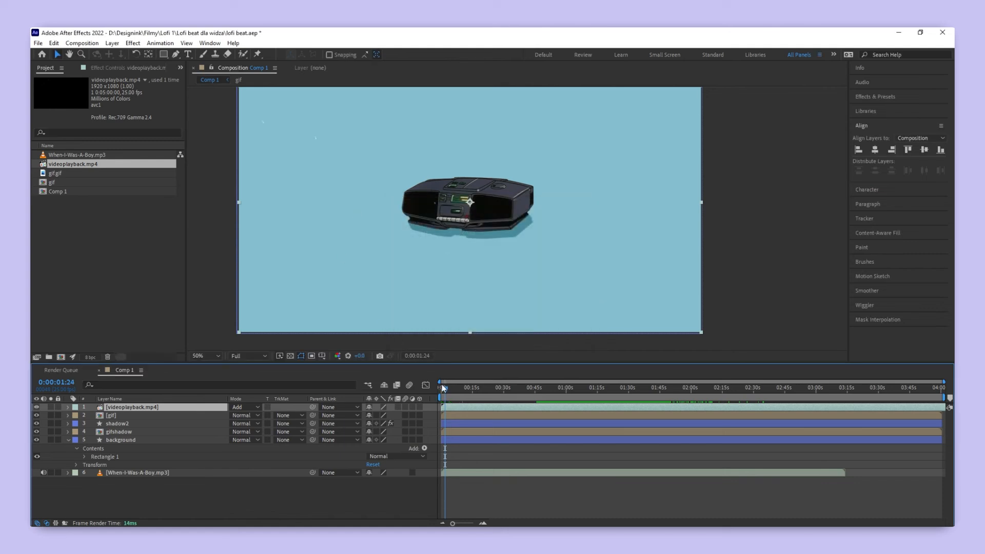
pyautogui.press('space')
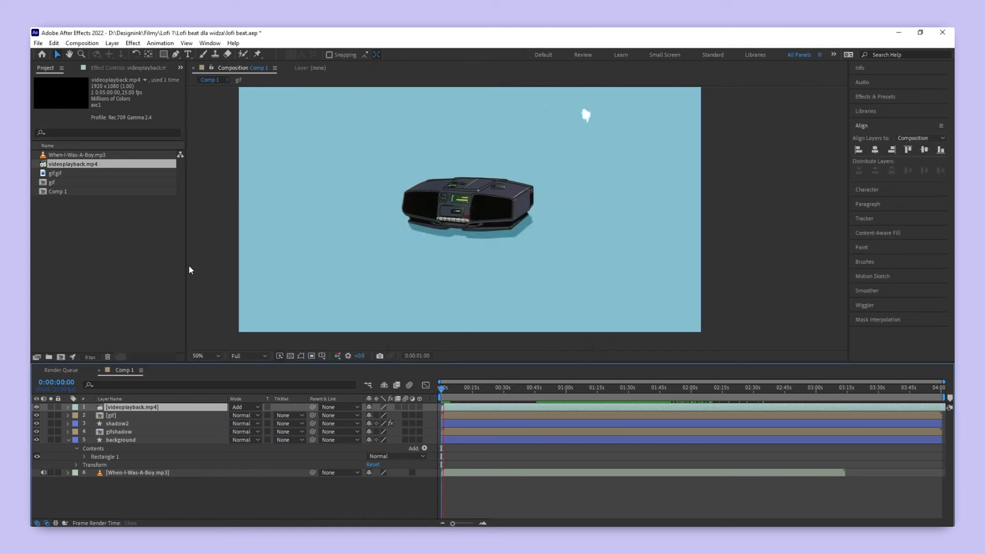
# - Draw a rectangle covering the whole frame as a new top shape layer and set its fill color to black (000000)
pyautogui.click(190, 270)
pyautogui.click(165, 54)
pyautogui.moveTo(234, 333)
pyautogui.mouseDown()
pyautogui.moveTo(655, 82)
pyautogui.moveTo(703, 73)
pyautogui.mouseUp()
pyautogui.click(335, 54)
pyautogui.click(139, 340)
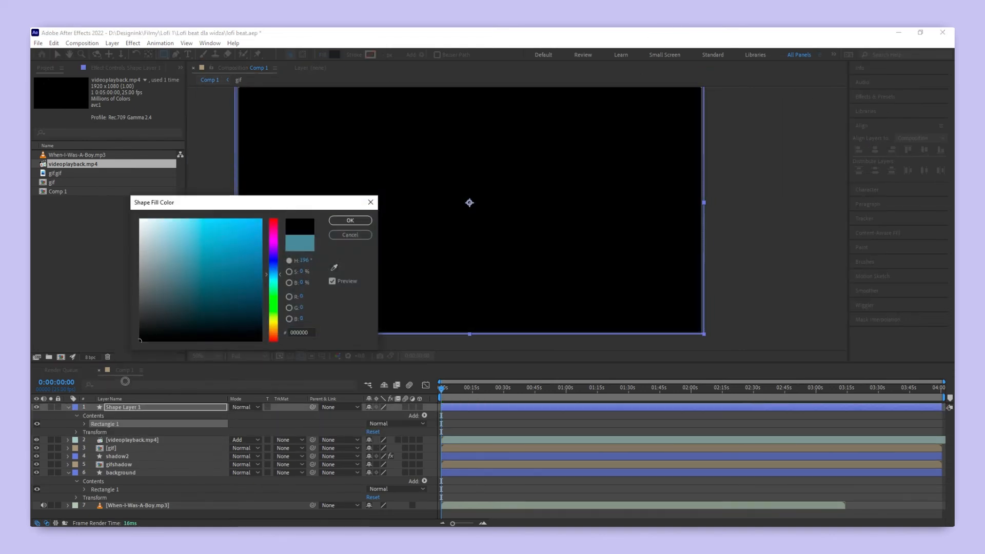
pyautogui.click(350, 220)
# - Add an opacity keyframe of 100% at the composition's start on the black shape layer
pyautogui.click(461, 407)
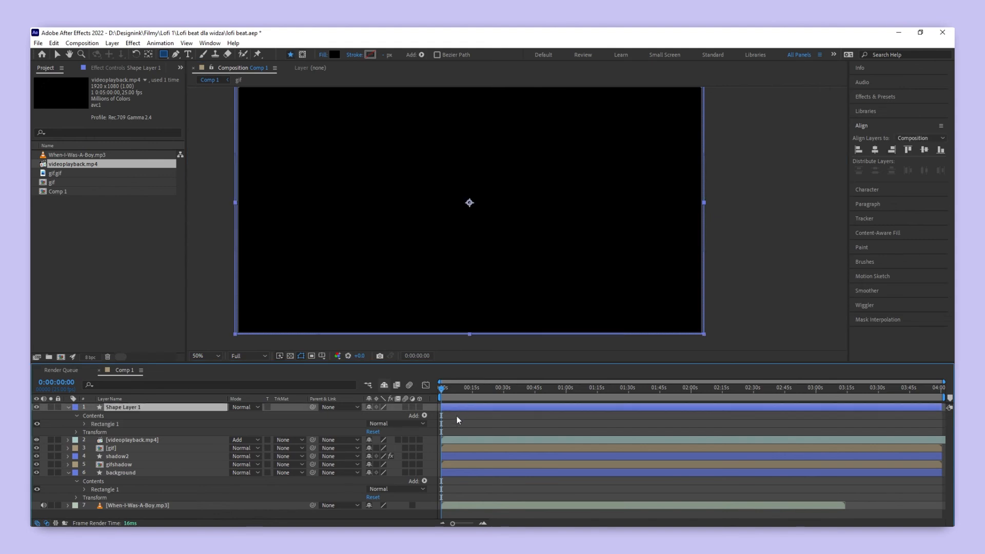
pyautogui.press('t')
pyautogui.click(92, 415)
pyautogui.scroll(3, 457, 414)
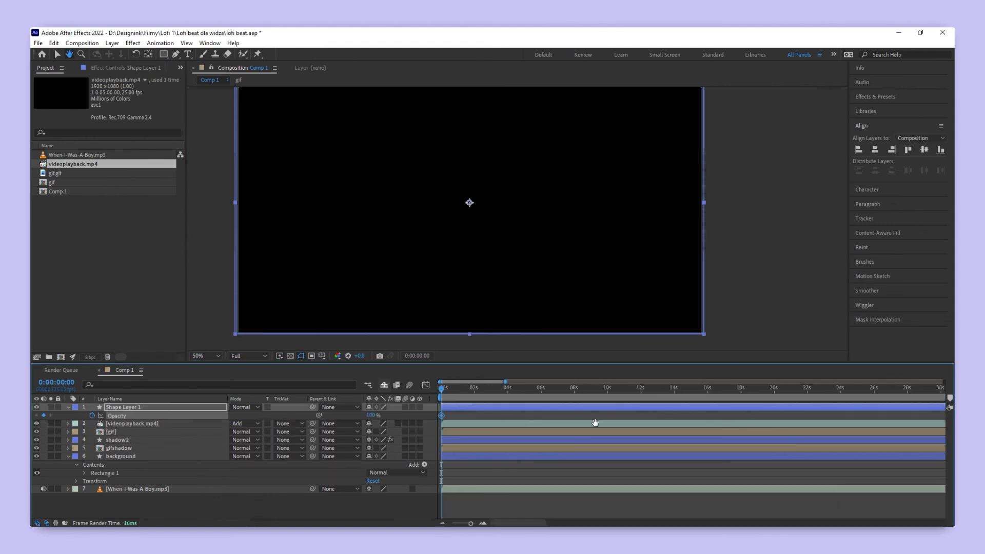
# - Set the black shape layer's opacity to 0% at 0:00:05:00 to create the fade-in from black
pyautogui.scroll(2, 513, 407)
pyautogui.click(607, 388)
pyautogui.click(374, 416)
pyautogui.write('0')
pyautogui.press('Return')
pyautogui.click(590, 417)
pyautogui.click(608, 416)
pyautogui.click(608, 420)
pyautogui.scroll(-5, 607, 426)
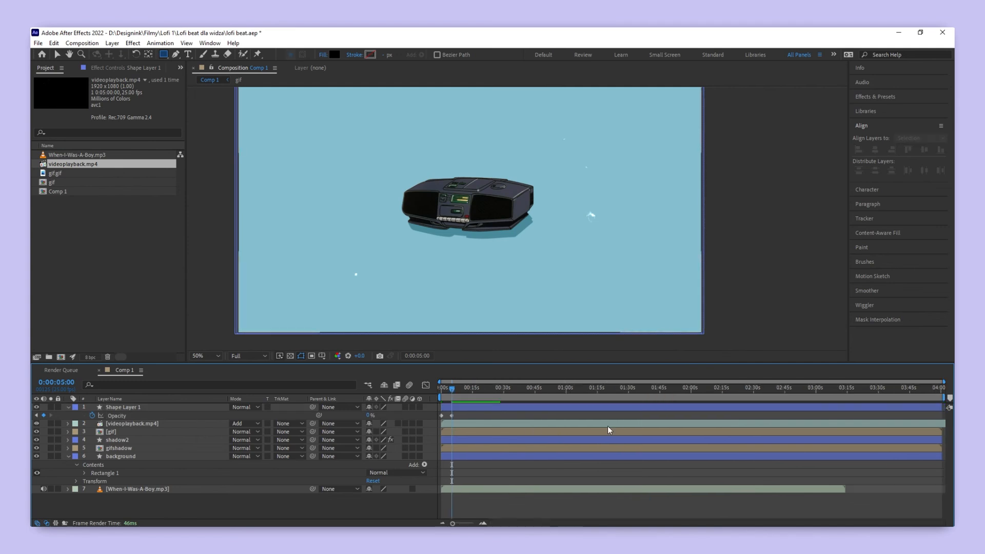
# - Add a 0% opacity keyframe on the black shape layer at about 0:03:10:00, shortly before the audio track ends
pyautogui.scroll(5, 834, 411)
pyautogui.click(794, 390)
pyautogui.scroll(3, 801, 406)
pyautogui.click(743, 393)
pyautogui.scroll(-2, 743, 403)
pyautogui.moveTo(516, 391); pyautogui.dragTo(468, 394)
pyautogui.click(467, 409)
pyautogui.click(44, 415)
# - Raise the black shape layer's opacity to 100% at the audio track's end, 0:03:14:03, to fade out to black
pyautogui.moveTo(743, 394); pyautogui.dragTo(743, 390)
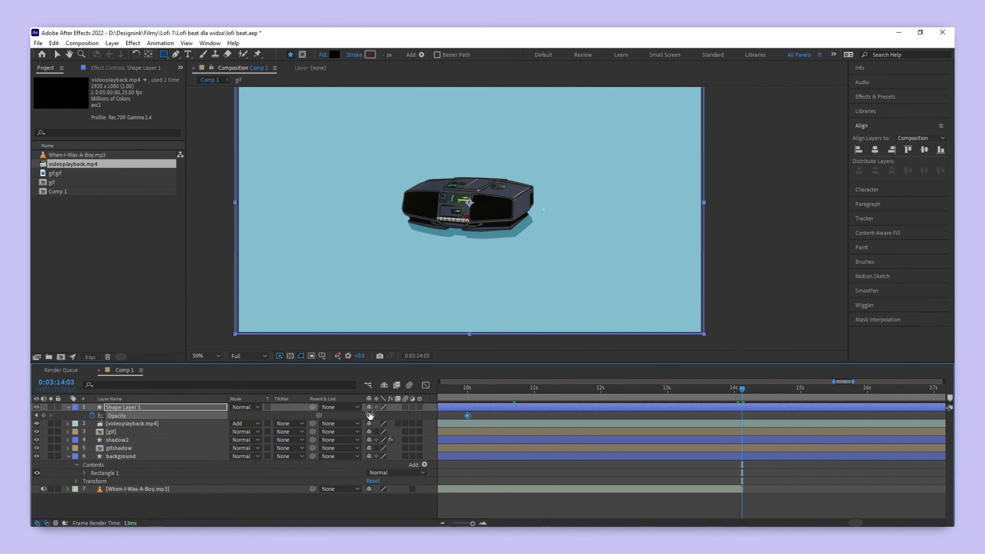
pyautogui.moveTo(370, 415); pyautogui.dragTo(513, 415)
pyautogui.click(725, 411)
pyautogui.scroll(-10, 719, 422)
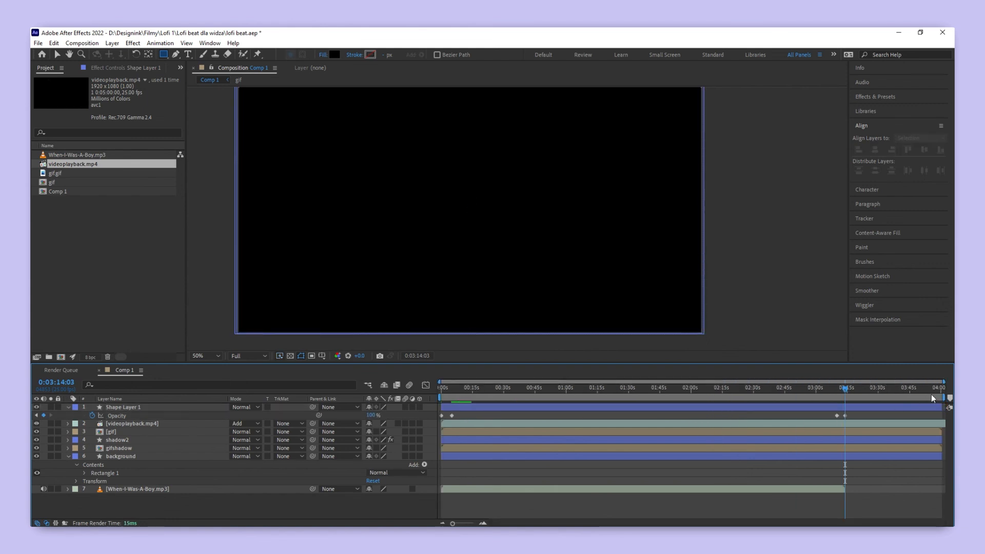
# - Trim the work area's end to the end of the audio track and preview the fades
pyautogui.moveTo(945, 398); pyautogui.dragTo(847, 400)
pyautogui.scroll(10, 849, 411)
pyautogui.press('space')
pyautogui.moveTo(466, 448); pyautogui.dragTo(839, 442)
pyautogui.moveTo(470, 421); pyautogui.dragTo(703, 400)
pyautogui.scroll(-10, 489, 408)
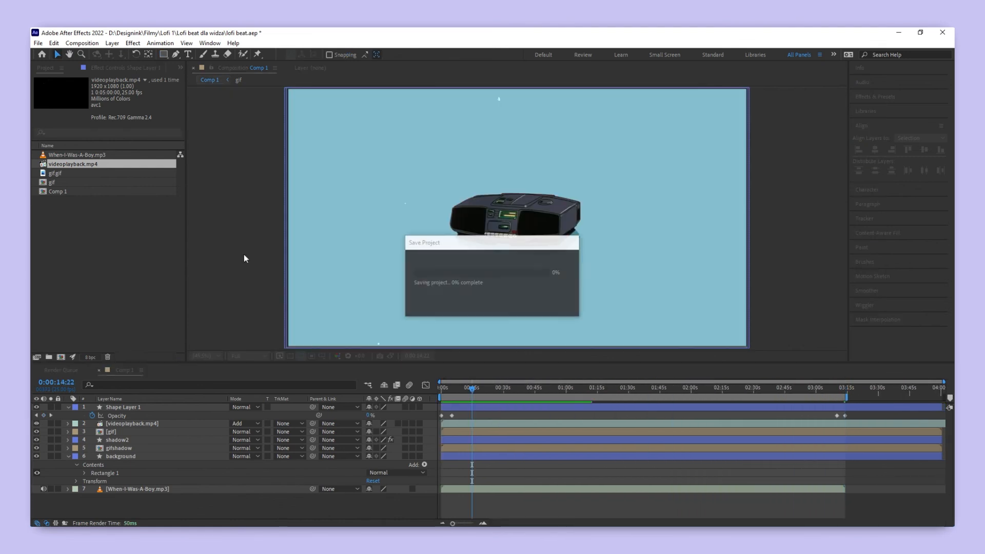
# - Send Comp 1 to the Adobe Media Encoder queue for export
pyautogui.click(38, 43)
pyautogui.moveTo(87, 201)
pyautogui.click(233, 200)
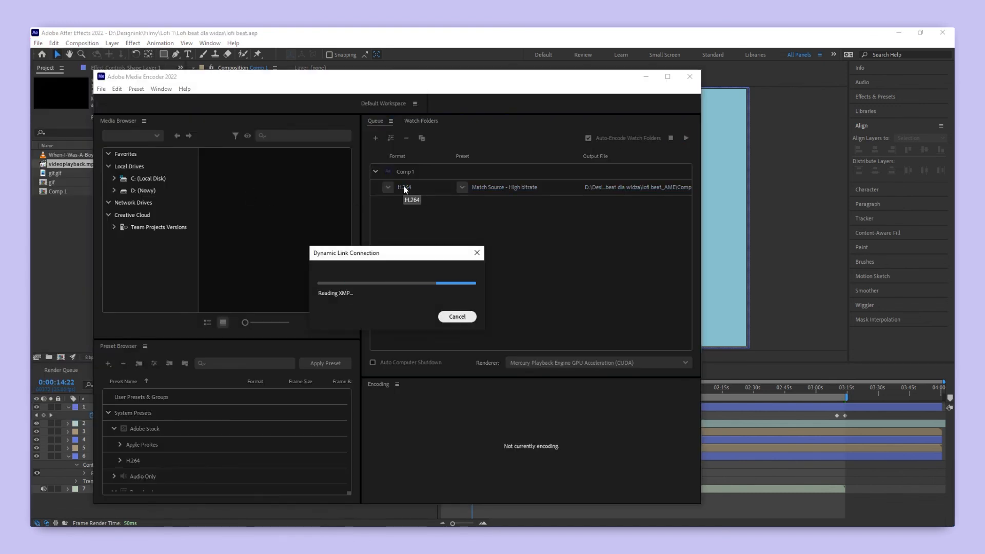
# - Choose the H.264 format for the queued Comp 1, name the output Lofi beat.mp4, and start encoding it
pyautogui.click(401, 187)
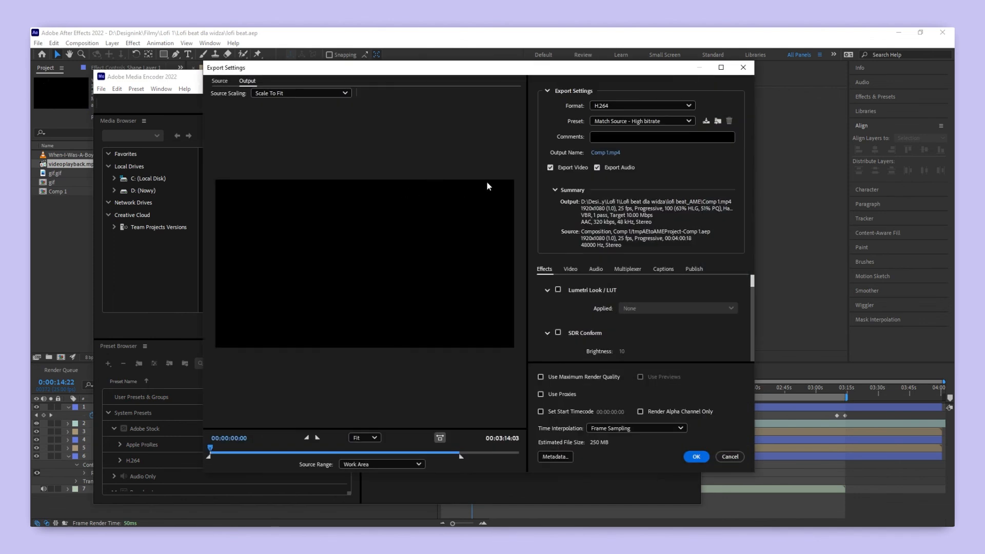
pyautogui.click(627, 105)
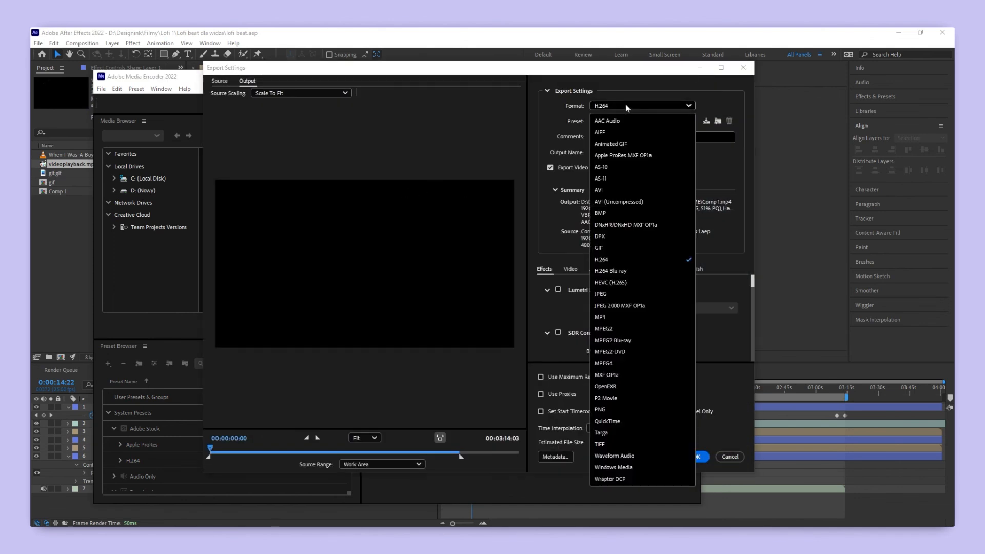
pyautogui.click(624, 258)
pyautogui.press('Return')
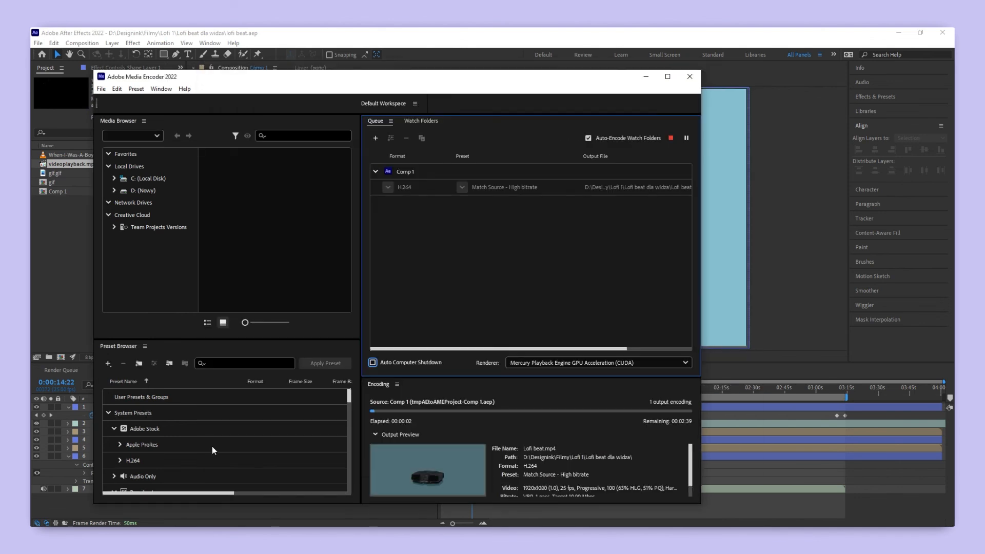